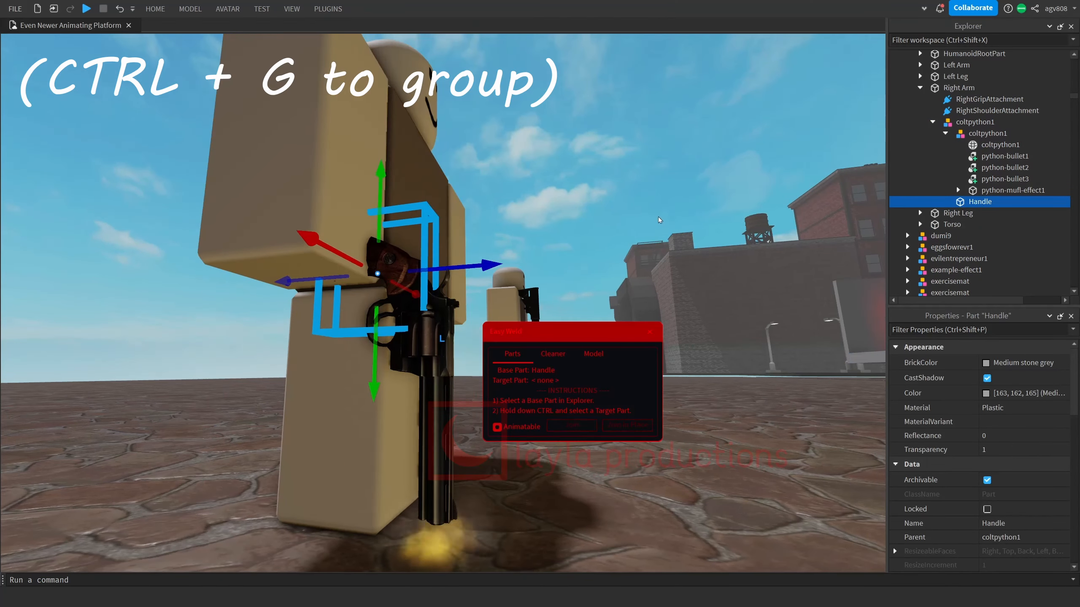
Step: Join coltpython1, python-bullet1 to python-bullet3 and python-mufl-effect1 in place to the revolver's Handle with Easy Weld
ctrl+click(1007, 145)
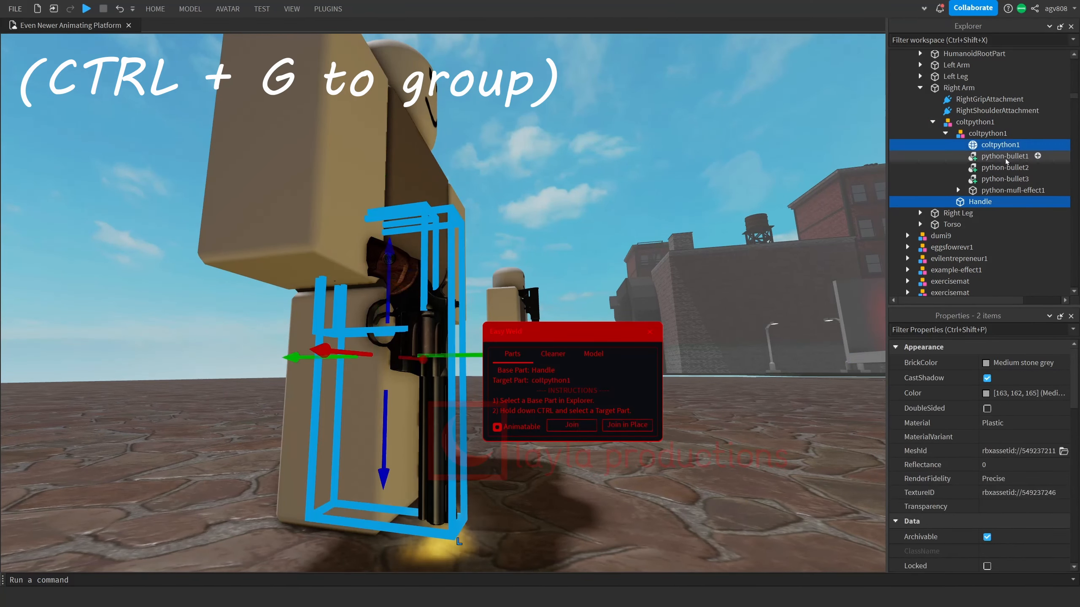
ctrl+click(1008, 157)
ctrl+click(1008, 168)
ctrl+click(1008, 179)
ctrl+click(1008, 191)
click(647, 428)
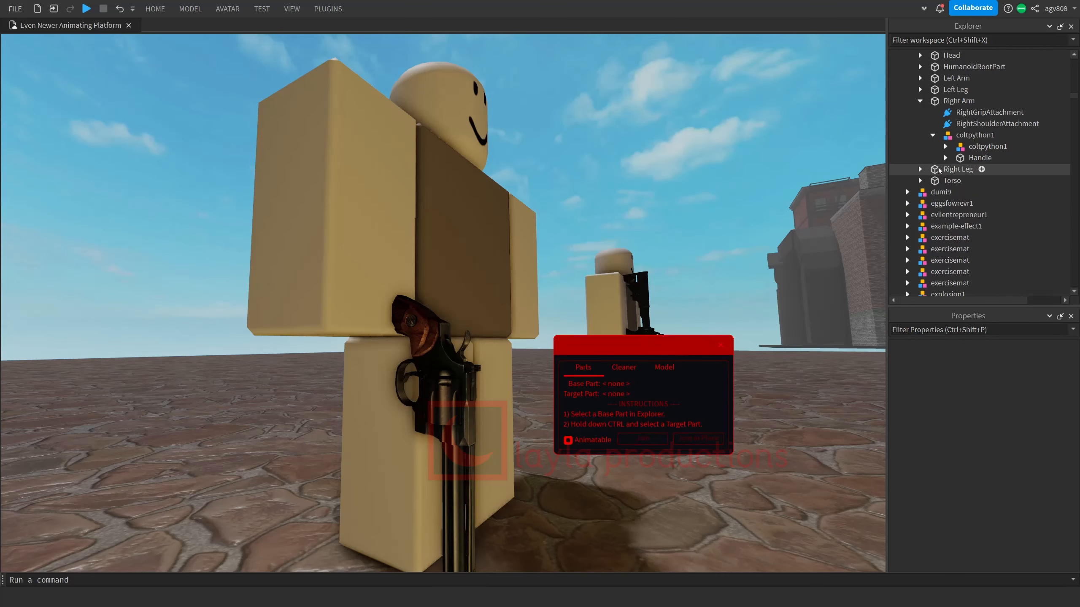
Step: Join the revolver's Handle in place to the dummy's Right Arm as base part
click(958, 101)
ctrl+click(976, 158)
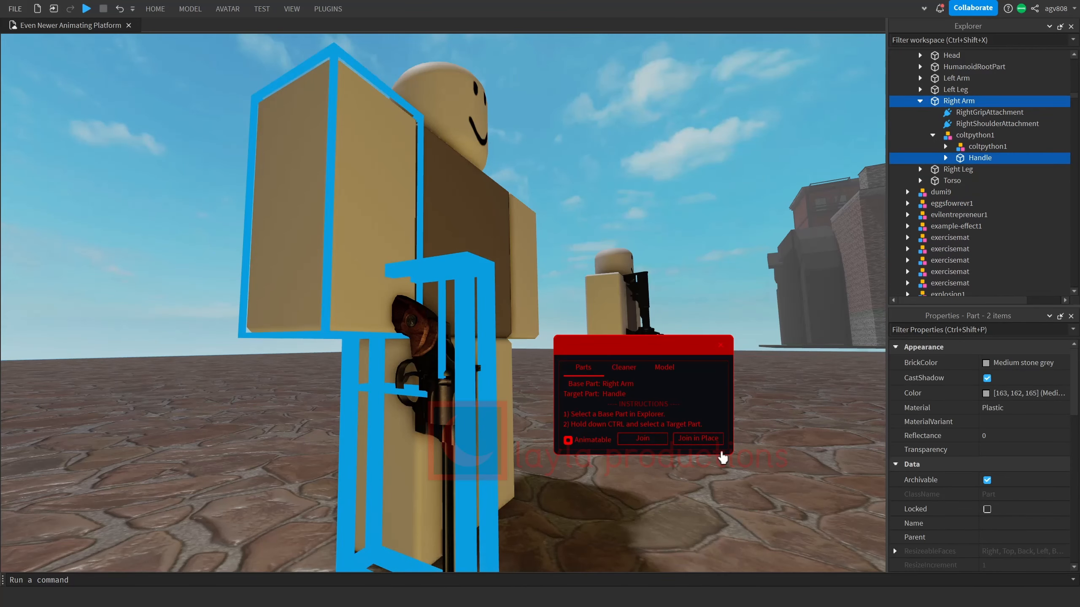
click(698, 441)
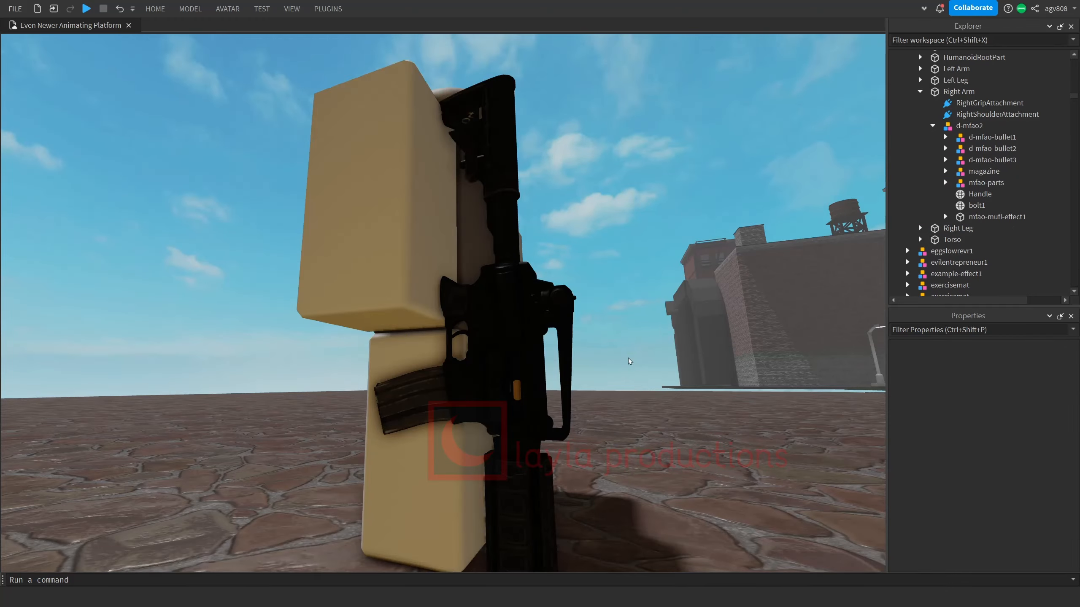
Step: Open Easy Weld and weld the whole d-mfao2 rifle model with its Handle as the base part
click(988, 193)
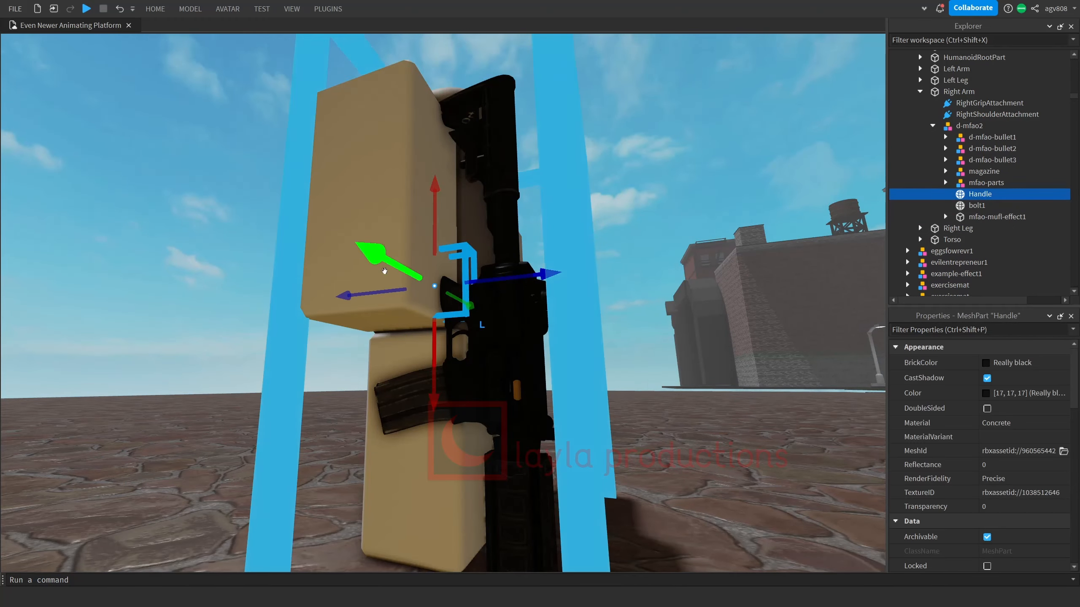
click(664, 432)
click(980, 193)
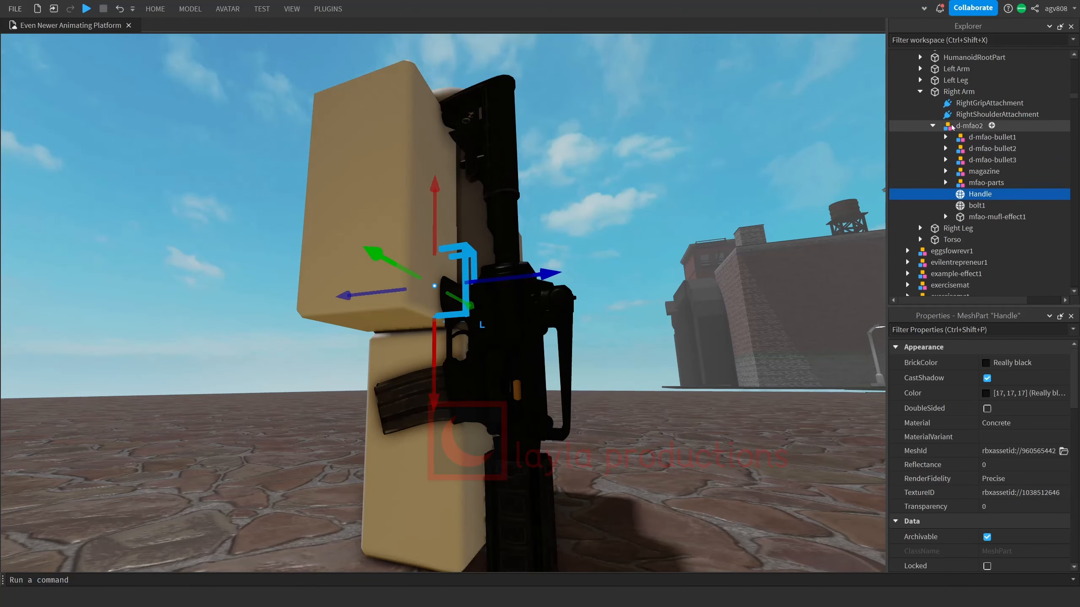
ctrl+click(969, 125)
click(335, 8)
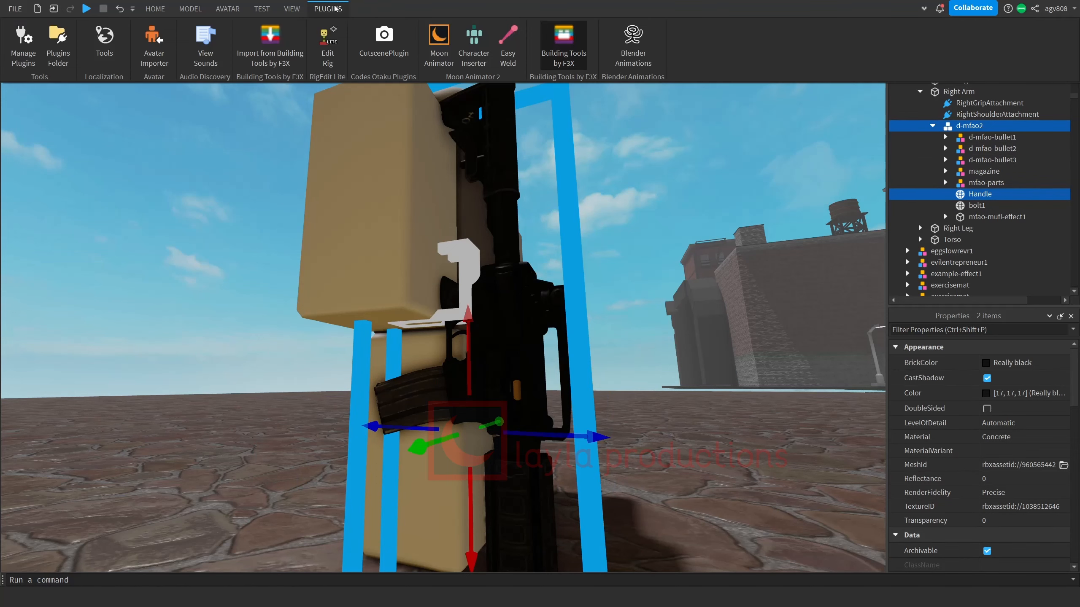
click(504, 46)
drag(748, 421, 731, 349)
click(981, 183)
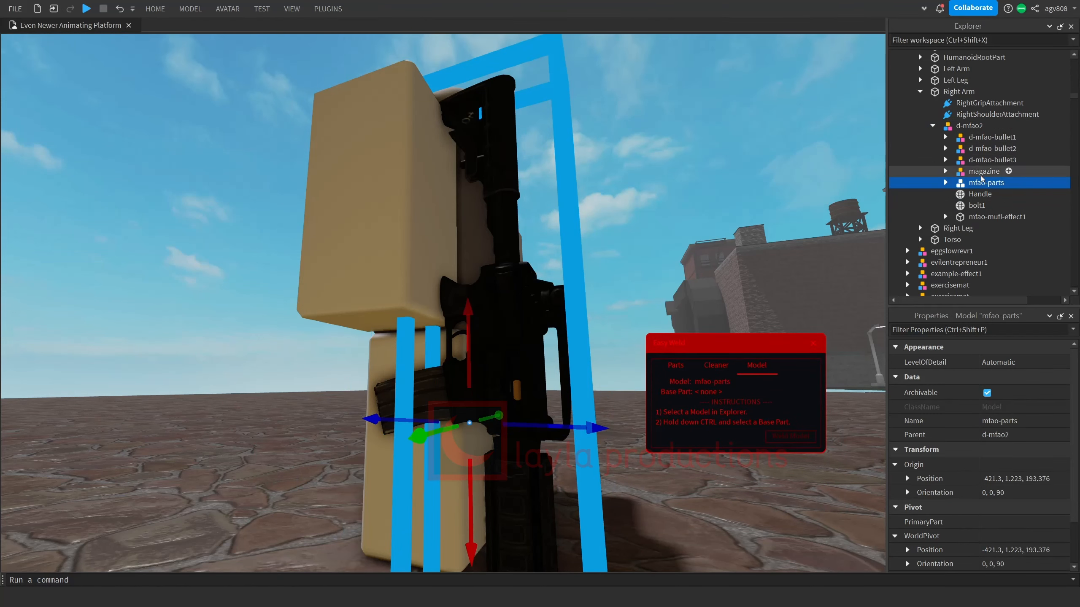
click(981, 126)
ctrl+click(985, 194)
click(797, 441)
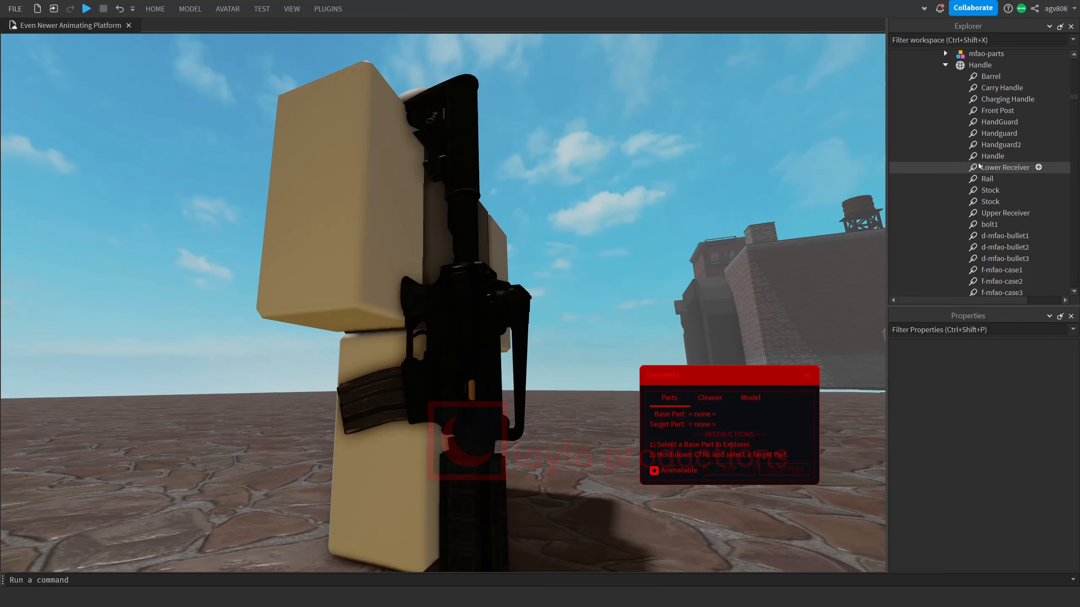
Step: Delete the Handle, bolt1, d-mfao-bullet1–3, f-mfao-case1–3 and magazine1 welds inside the rifle's Handle
click(980, 163)
scroll(981, 164, down, 2)
ctrl+click(990, 160)
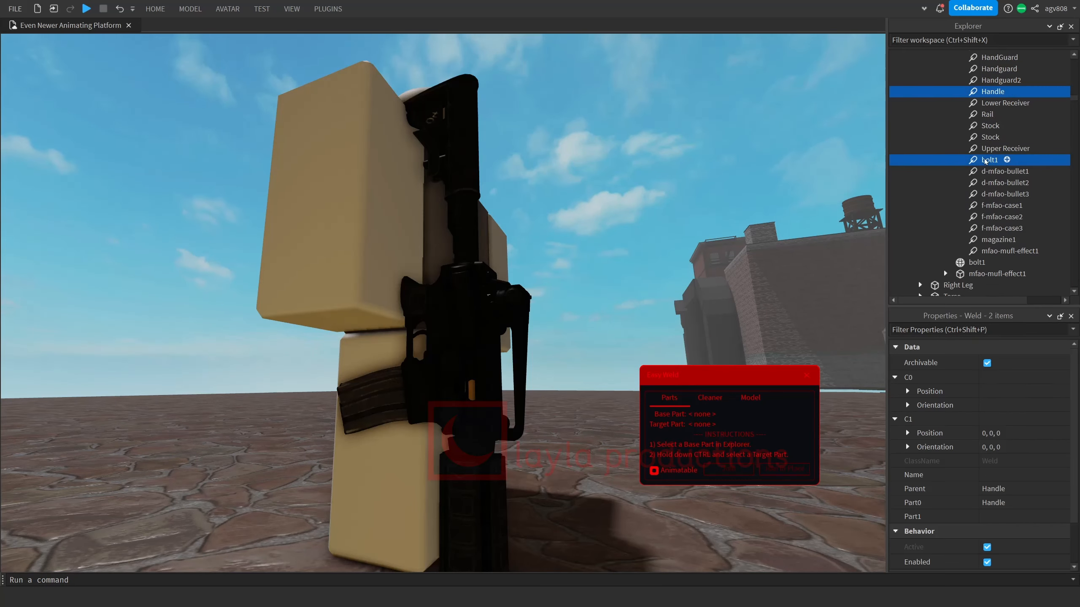
ctrl+click(1005, 171)
shift+click(1003, 229)
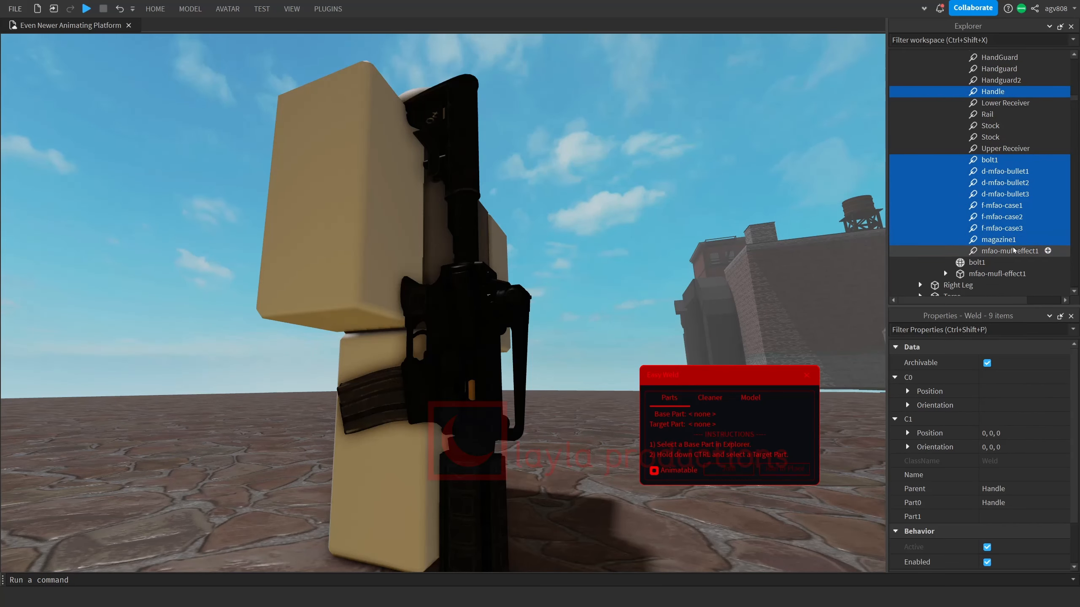
key(Delete)
Step: Join the rifle's Handle in place to its dummy's Right Arm as base part
scroll(1000, 240, up, 7)
click(1000, 244)
ctrl+click(997, 211)
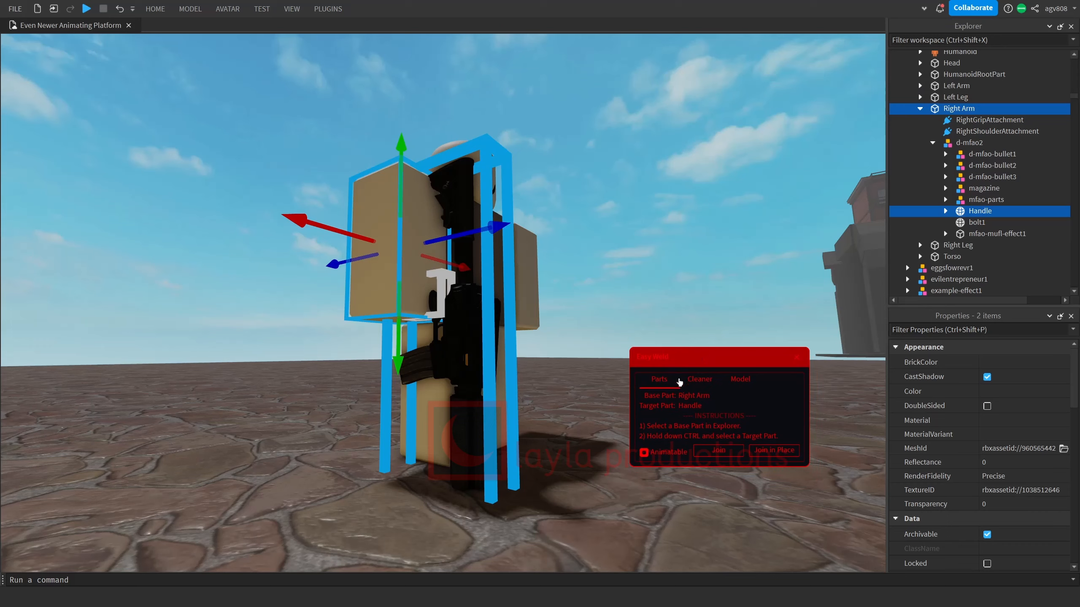
click(774, 451)
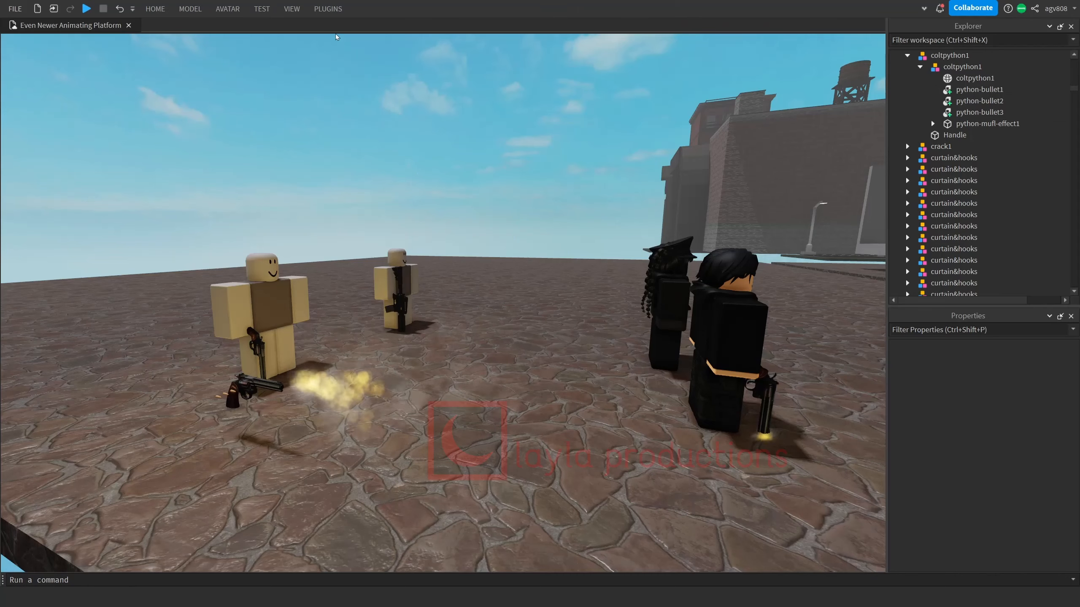
Step: Open Moon Animator and create a new Moon 2 file
click(328, 9)
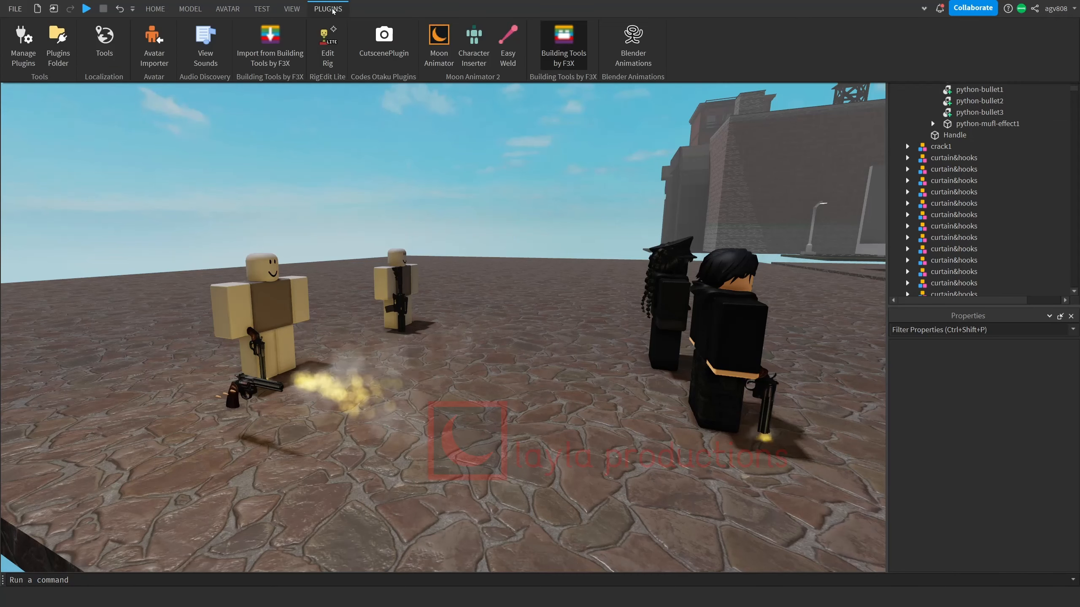
click(440, 47)
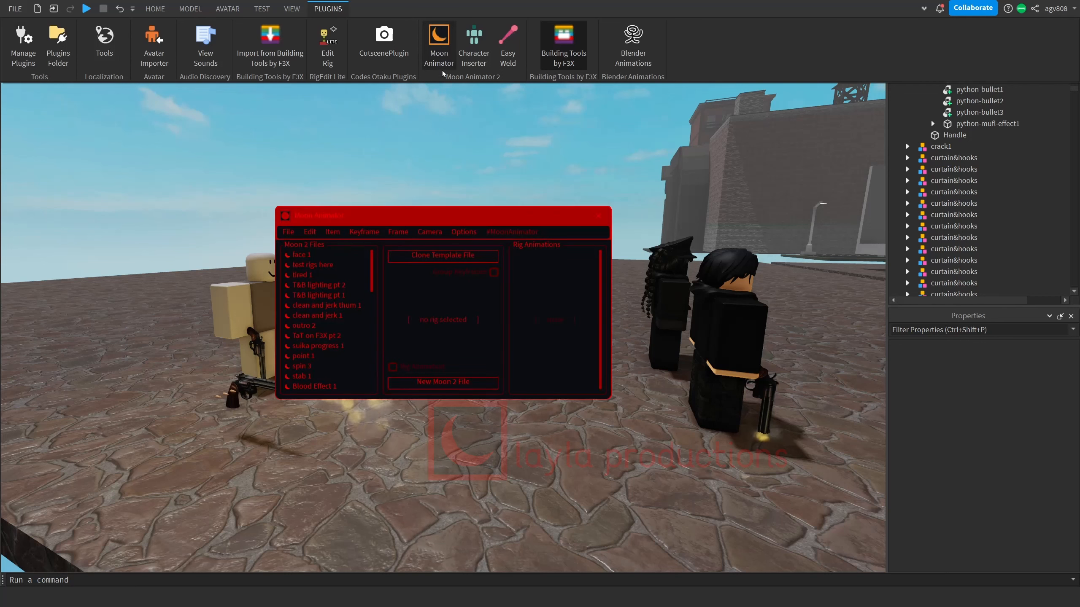
click(467, 211)
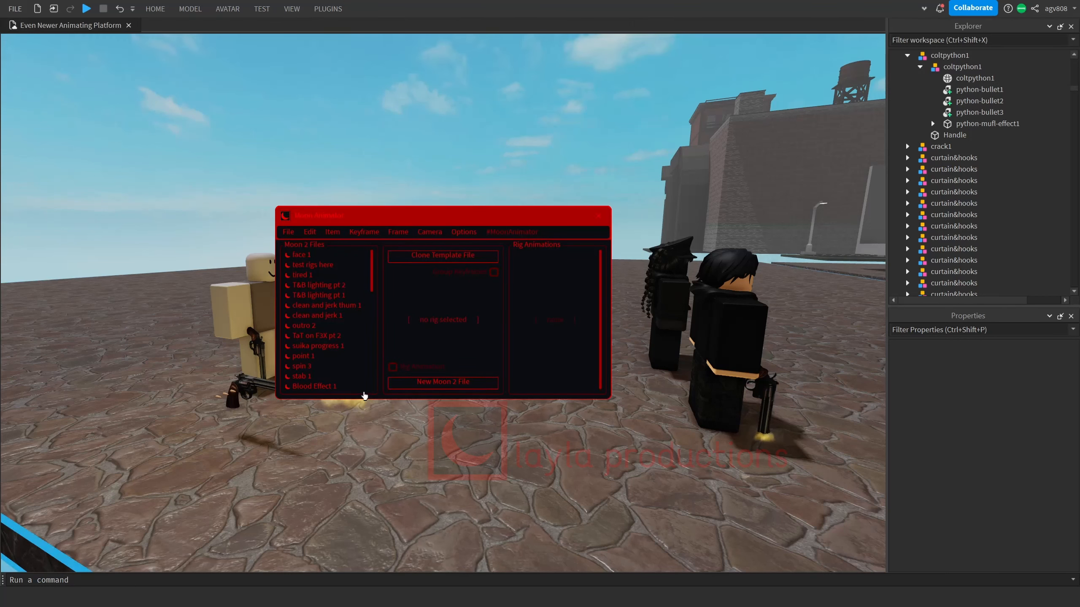
click(432, 384)
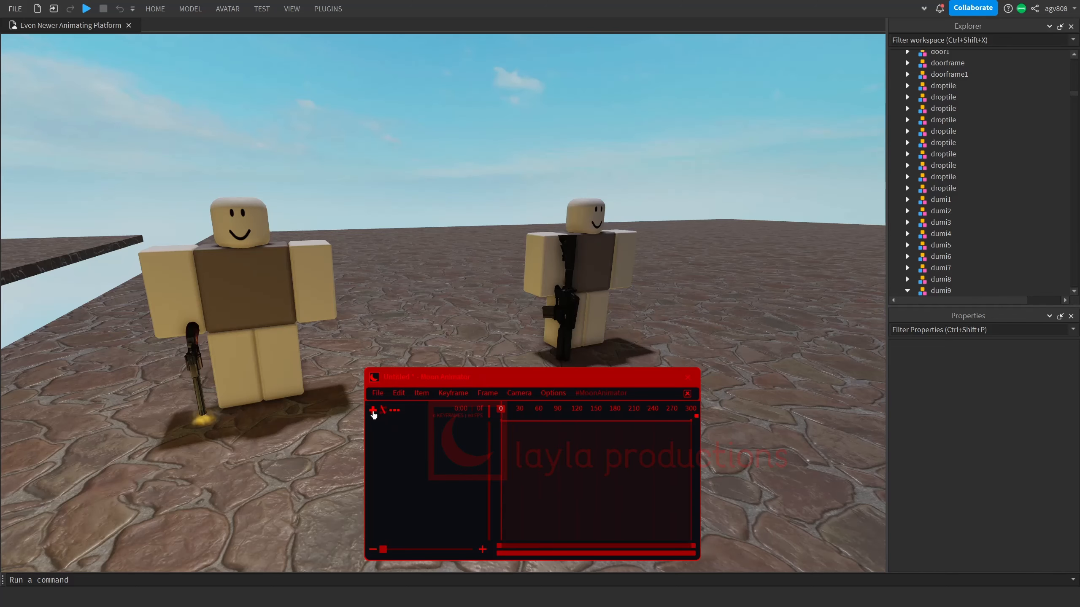
Step: Add both armed dummies, dumi8 and dumi9, to the animation as Rig items
click(373, 410)
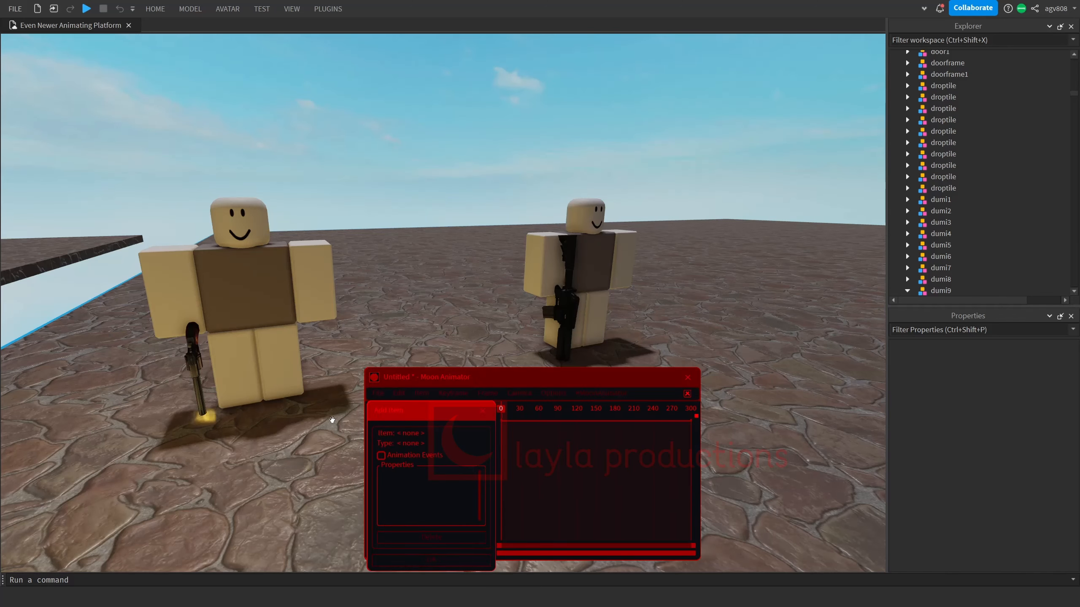
click(256, 298)
ctrl+click(558, 284)
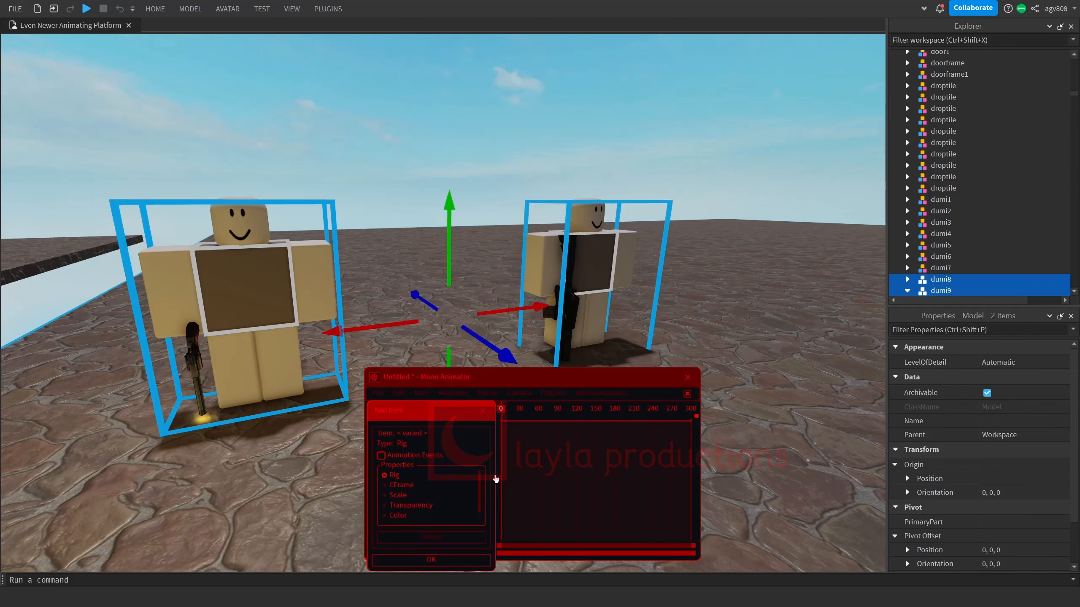
click(430, 561)
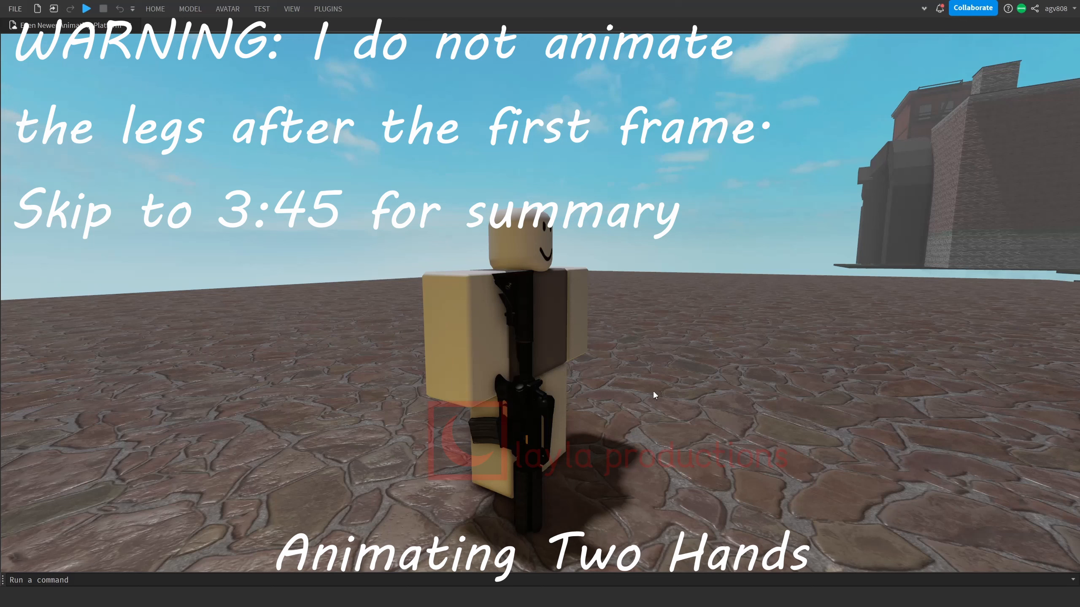
Step: Pose the rifle dummy's right and left arms at frame 0 so that both hands reach the raised rifle
click(464, 332)
scroll(496, 229, up, 5)
drag(496, 229, 488, 297)
key(r)
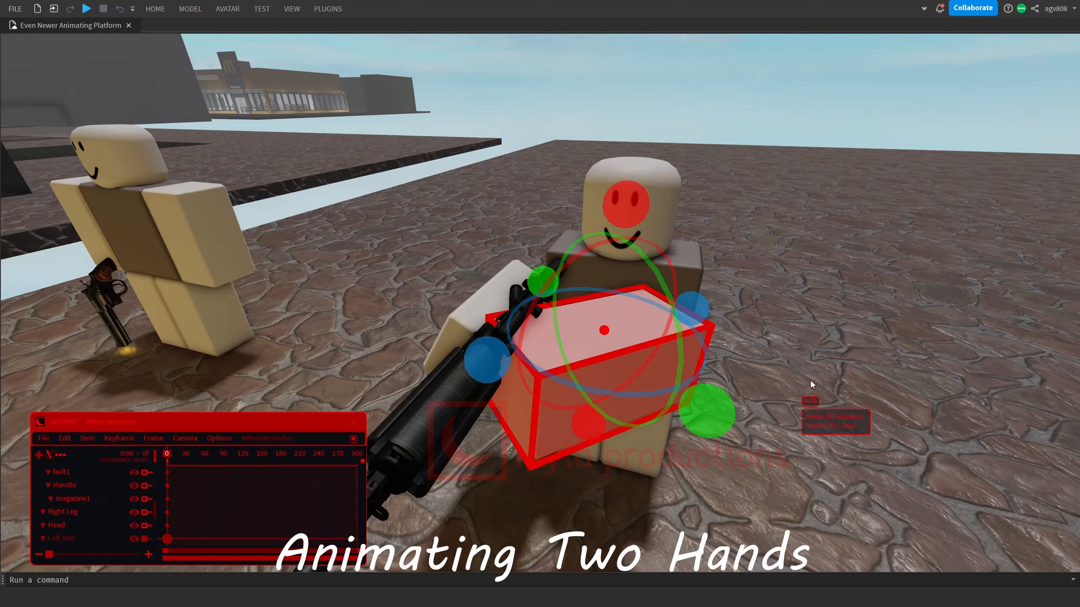
right_drag(472, 306, 422, 308)
scroll(509, 278, up, 5)
Step: Shift the rifle dummy's right arm inward and rotate it at frame 0 to align the rifle
click(661, 145)
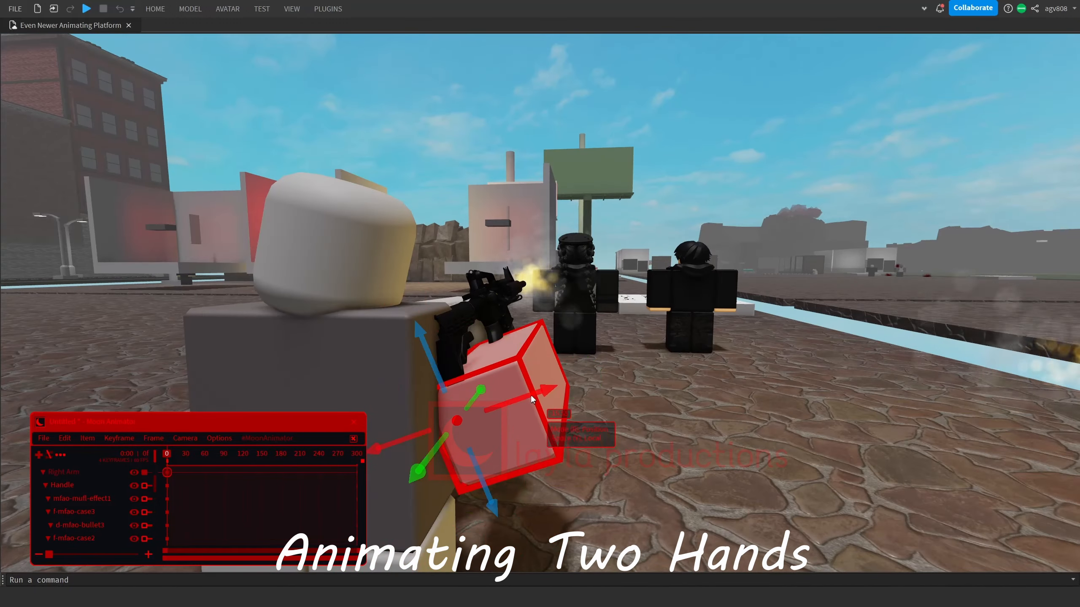
drag(532, 397, 500, 395)
key(r)
drag(569, 374, 574, 408)
Step: Rotate the rifle dummy's right leg at frame 0 to shape the stance
click(590, 489)
click(510, 438)
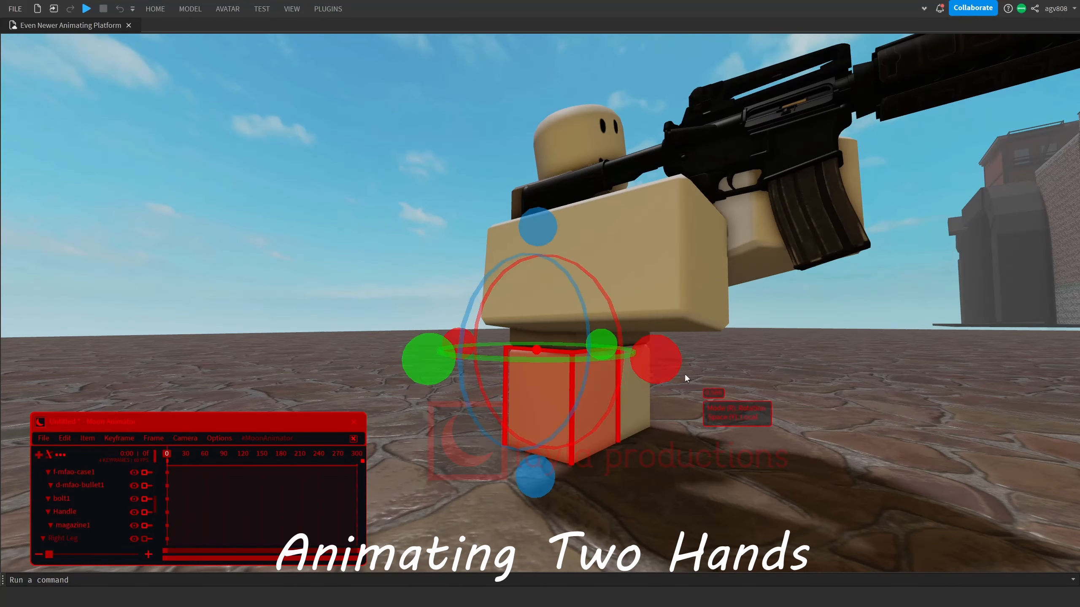
drag(657, 361, 557, 427)
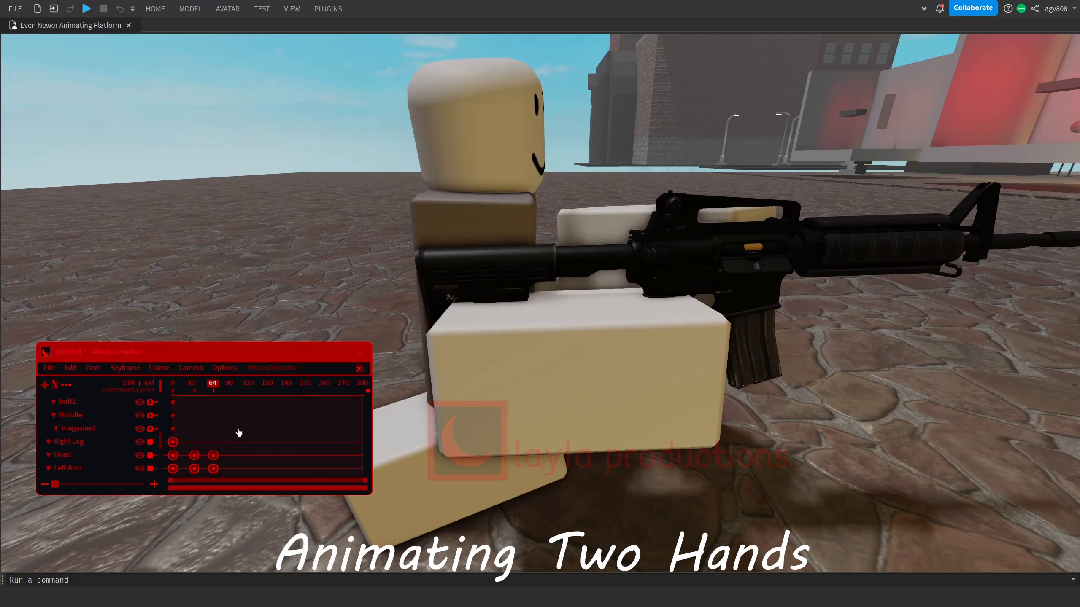
Step: Move the rifle dummy's second and third sets of keyframes earlier, to about frame 20 and frame 41
scroll(127, 434, up, 3)
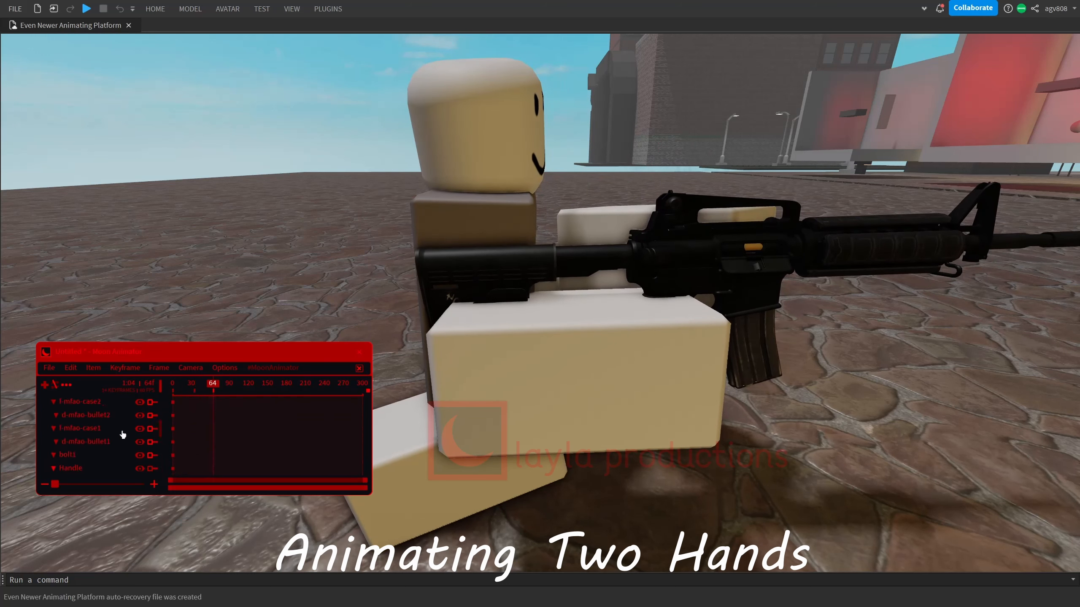
drag(234, 417, 171, 499)
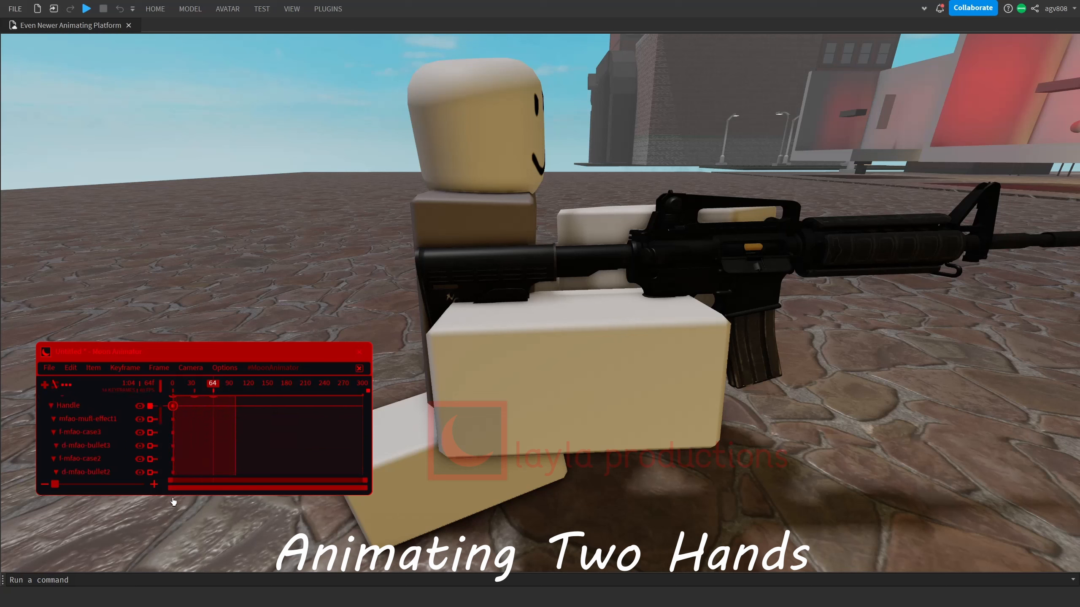
scroll(193, 429, up, 3)
click(193, 428)
scroll(207, 408, down, 1)
scroll(208, 397, up, 1)
drag(208, 397, 200, 400)
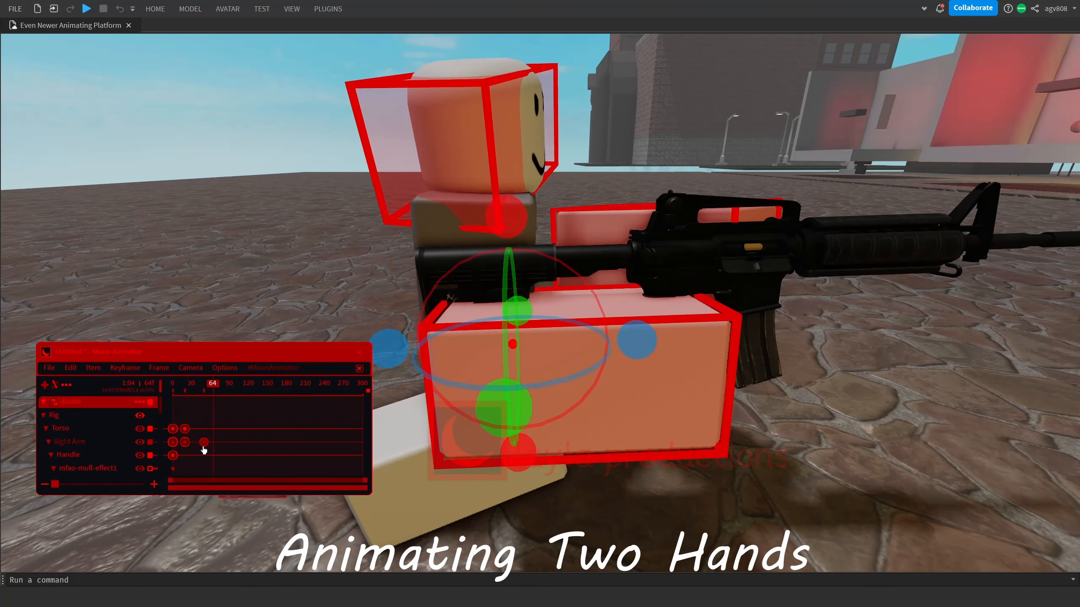
drag(204, 446, 199, 446)
Step: Select the rifle dummy's keyframes at frame 0 and change their easing style
drag(168, 411, 179, 466)
scroll(174, 492, down, 6)
key(7)
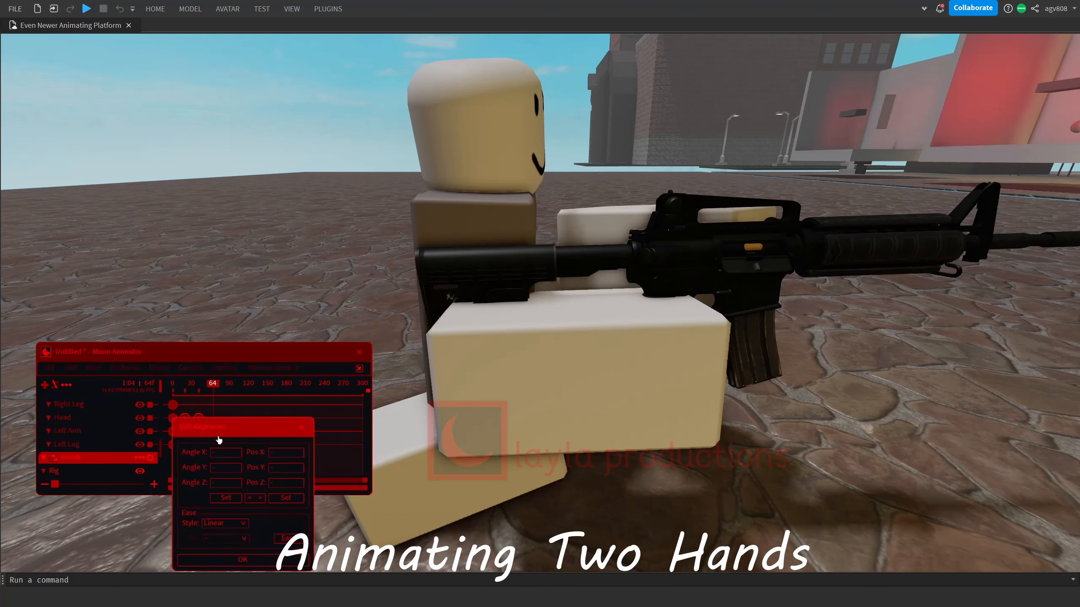
click(225, 523)
click(271, 560)
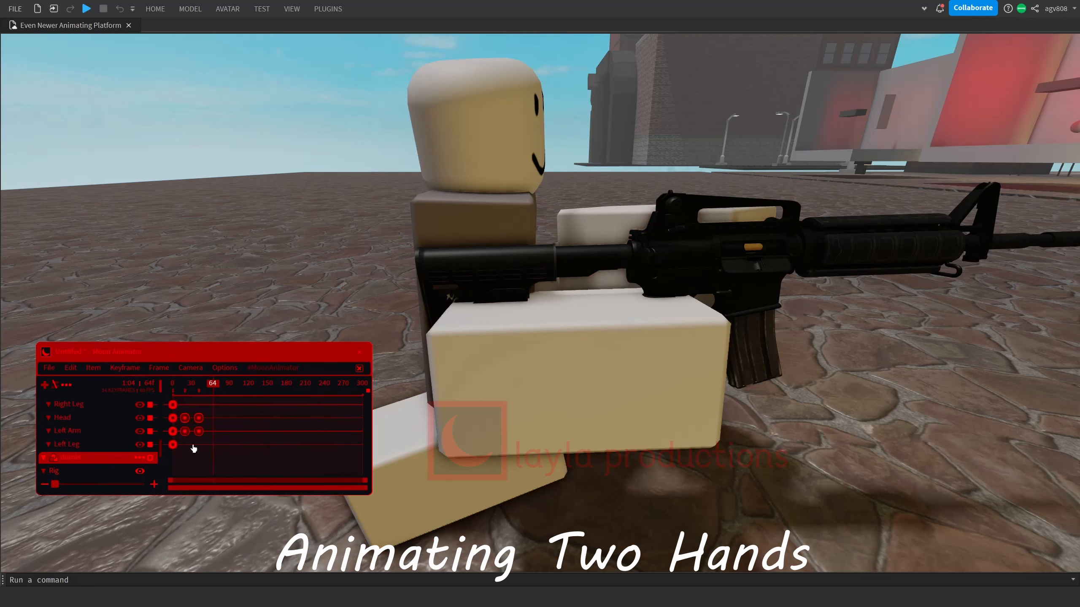
Step: Set the easing style of the keyframes at about frame 20 to Quad and play the animation
scroll(180, 395, up, 3)
drag(180, 396, 181, 417)
key(7)
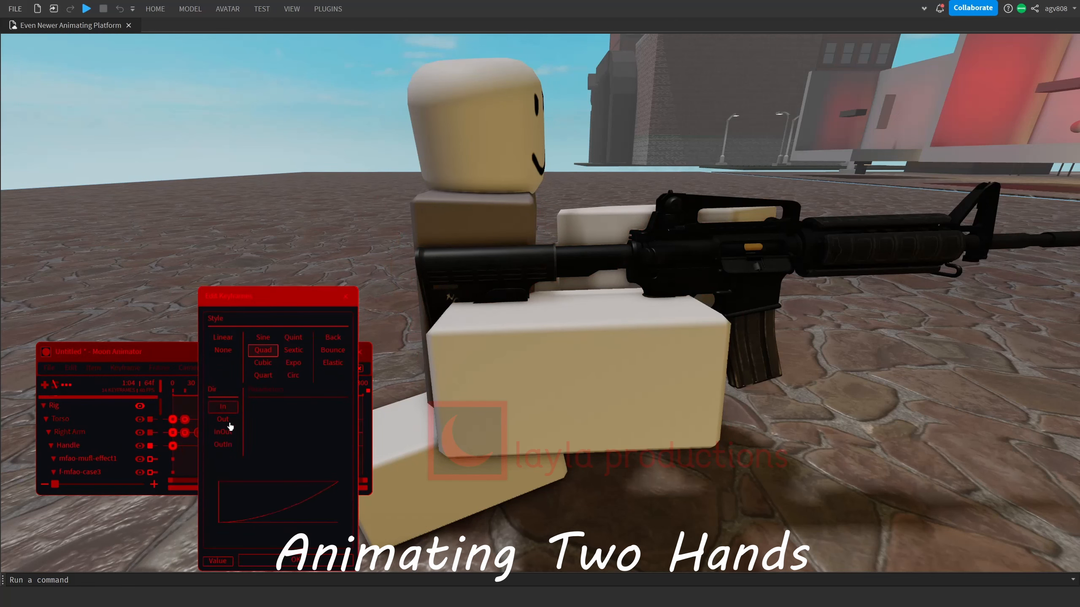
click(306, 561)
key(space)
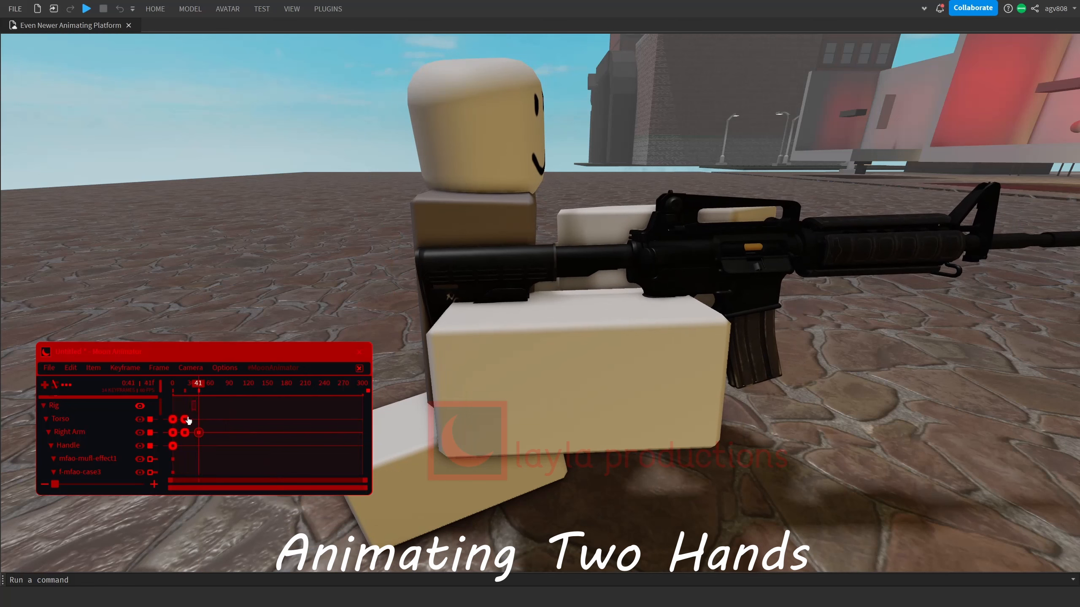
Step: Edit the easing of the torso and arm keyframes at frame 0 again and replay the animation
scroll(173, 436, up, 1)
drag(173, 436, 172, 429)
key(7)
click(231, 359)
click(247, 561)
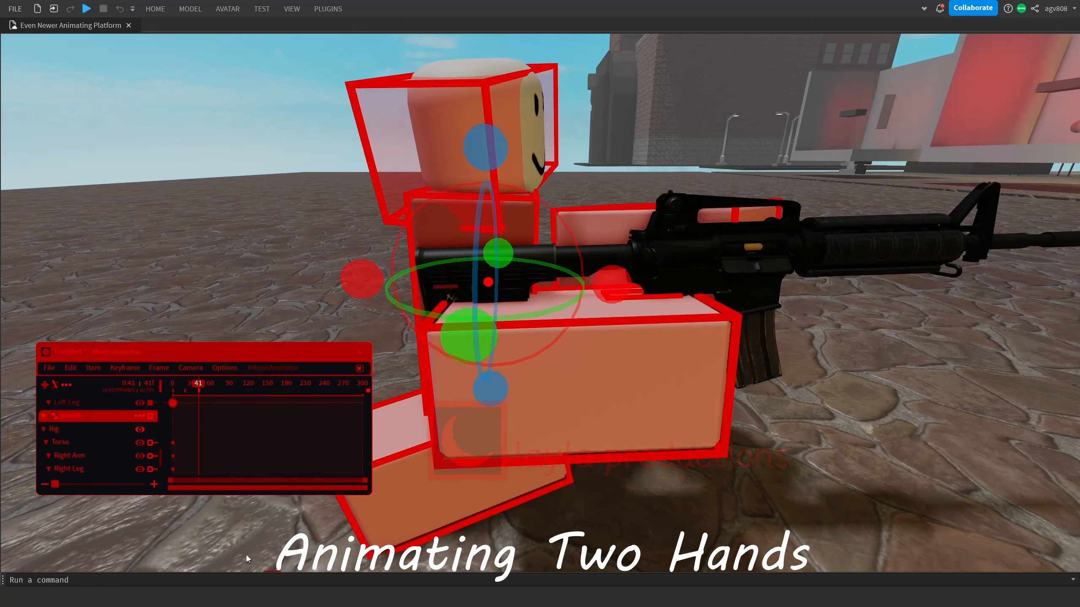
key(space)
Step: Move the third set of keyframes earlier, to about frame 31, and preview the timing
drag(199, 402, 198, 403)
drag(198, 442, 193, 444)
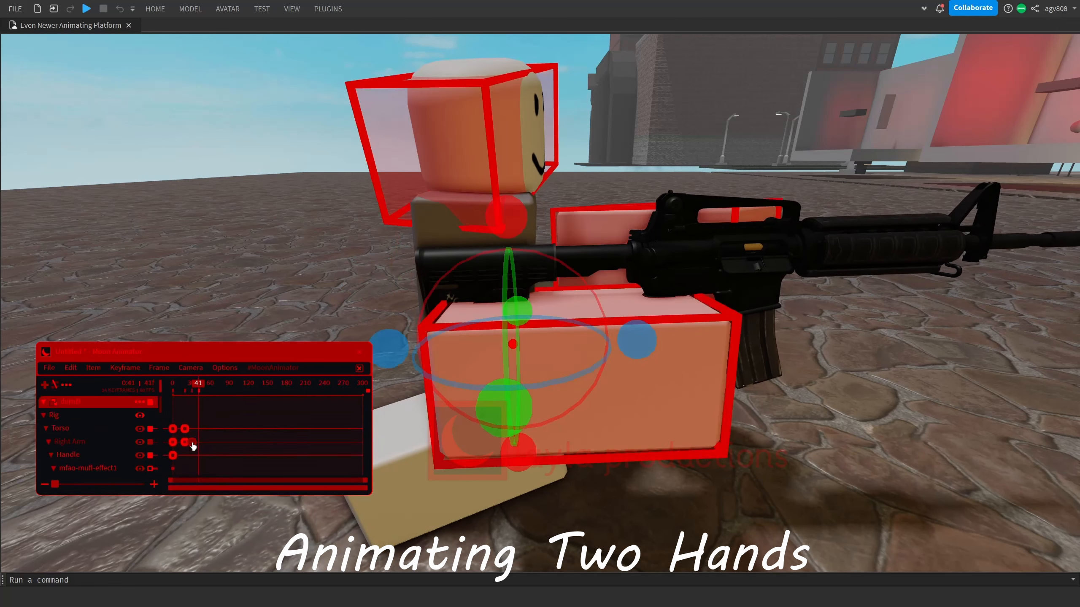
key(space)
Step: Move the second and third sets of keyframes together to about frames 13 and 24 and preview the motion
drag(213, 402, 181, 425)
scroll(181, 424, up, 2)
drag(191, 418, 186, 431)
key(space)
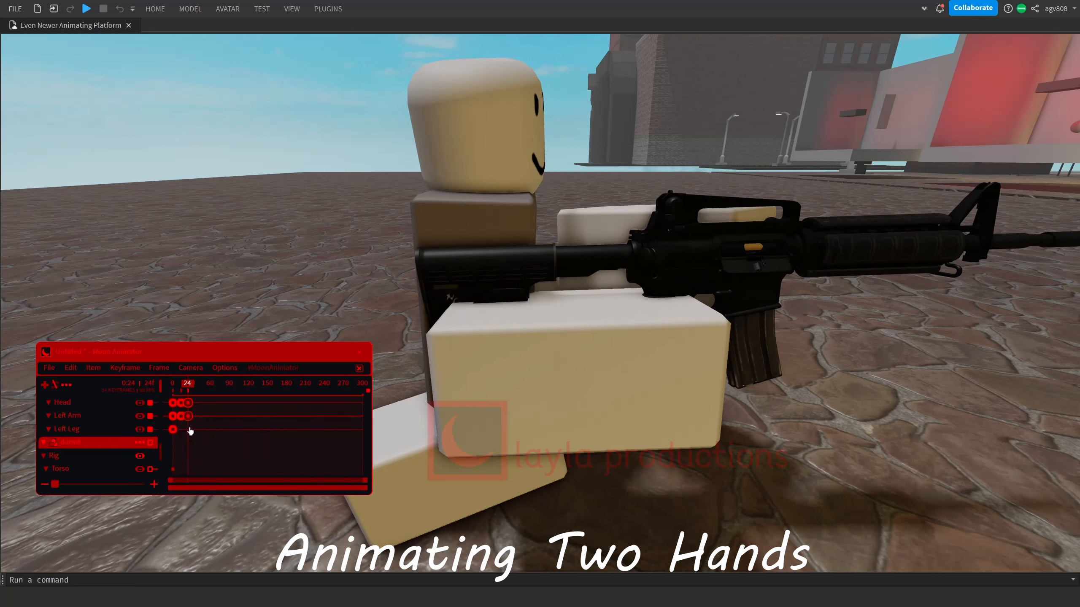
Step: Apply Quad easing with the Out direction to the selected keyframes and replay the animation
drag(163, 409, 164, 409)
key(7)
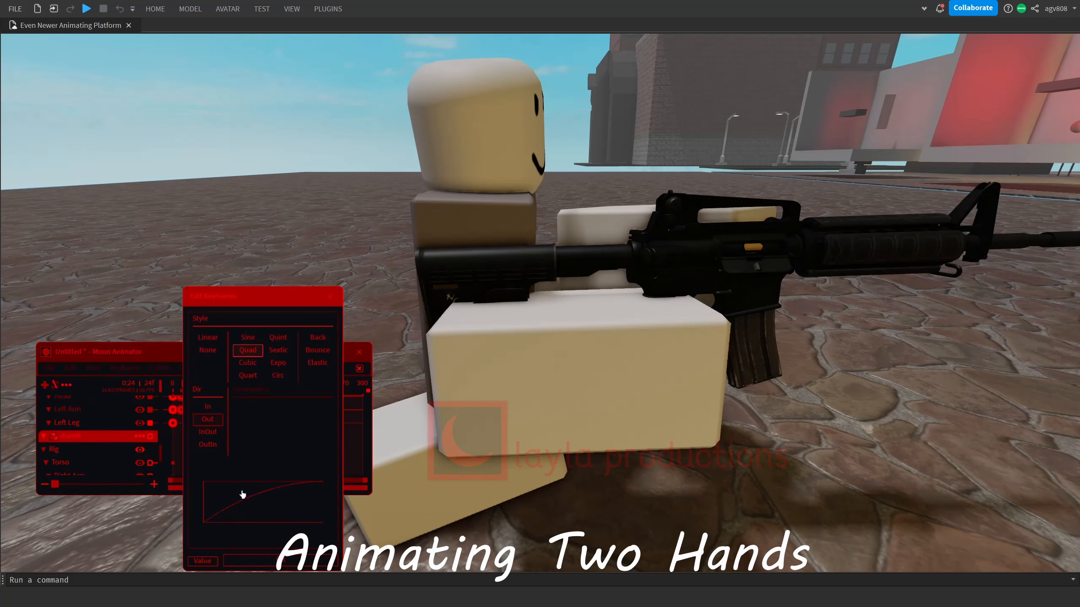
click(250, 565)
key(space)
key(space)
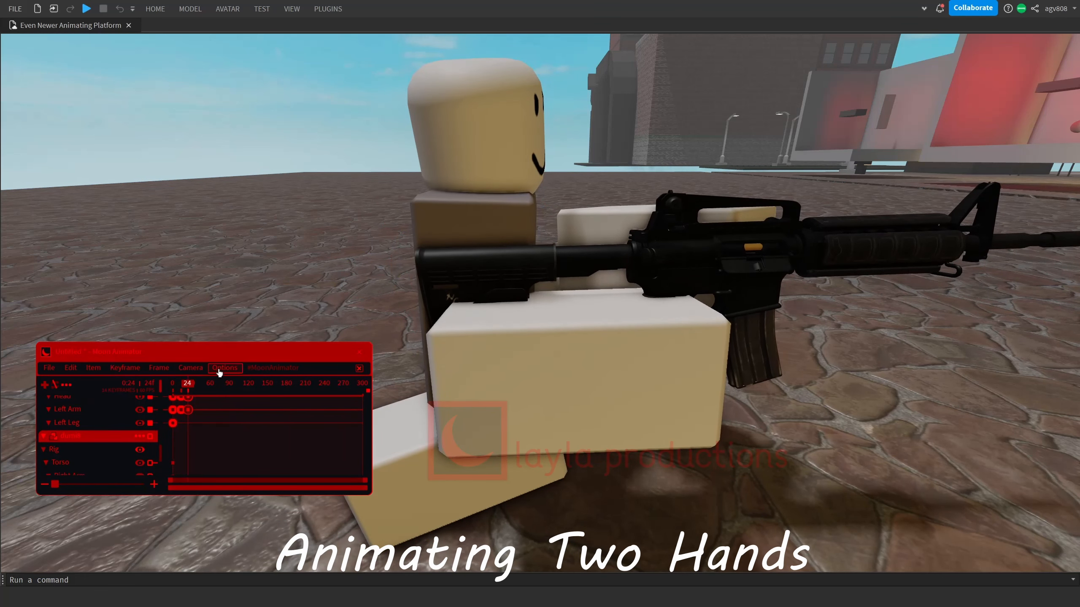
Step: Place the head's final keyframe at about frame 55, slightly after the arm's final keyframe
drag(184, 389, 175, 389)
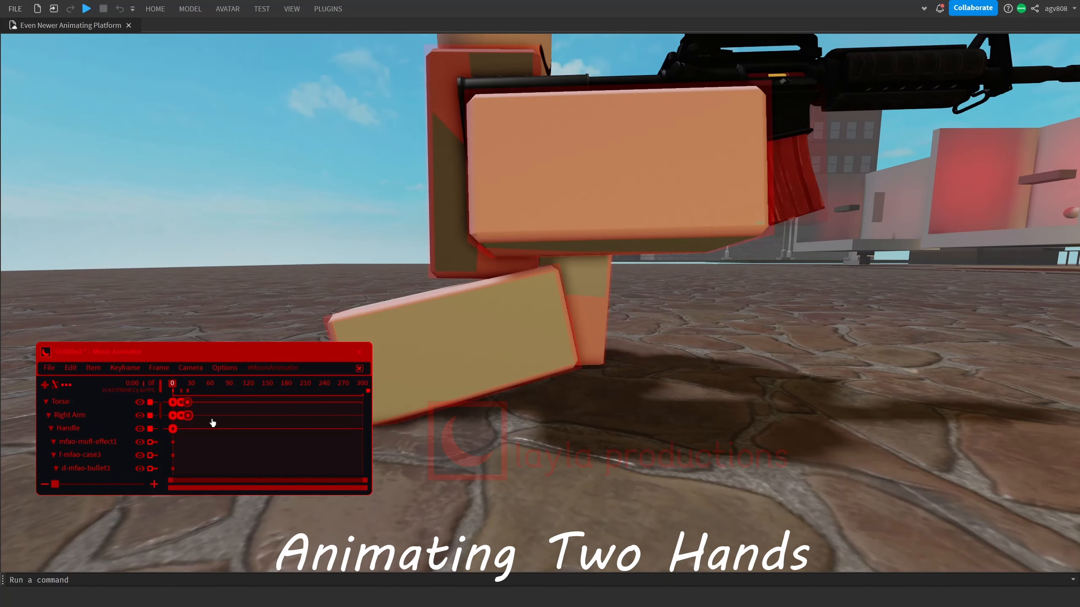
click(614, 374)
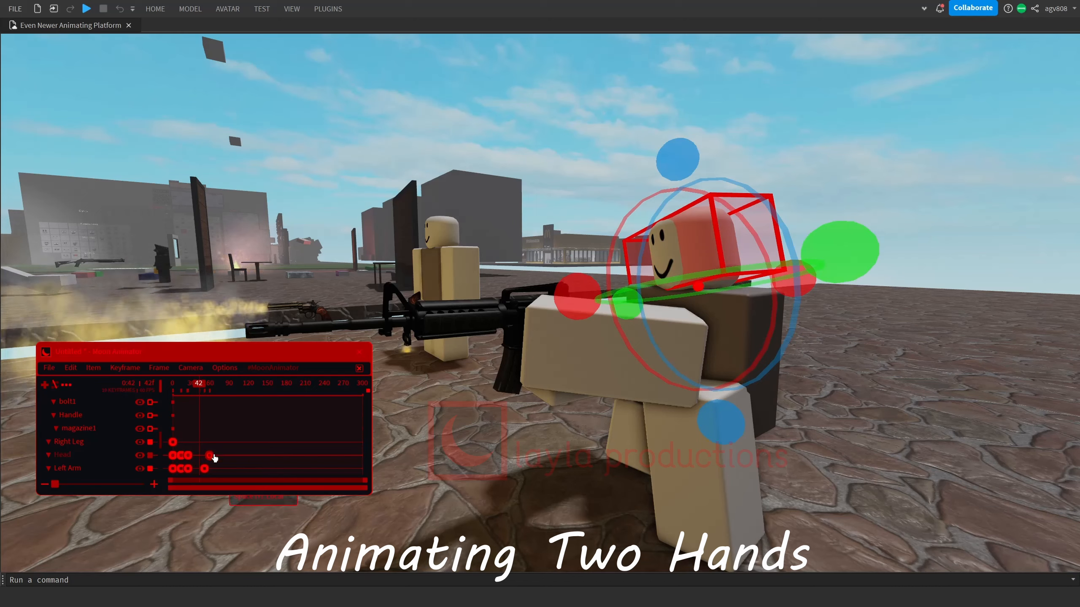
click(205, 457)
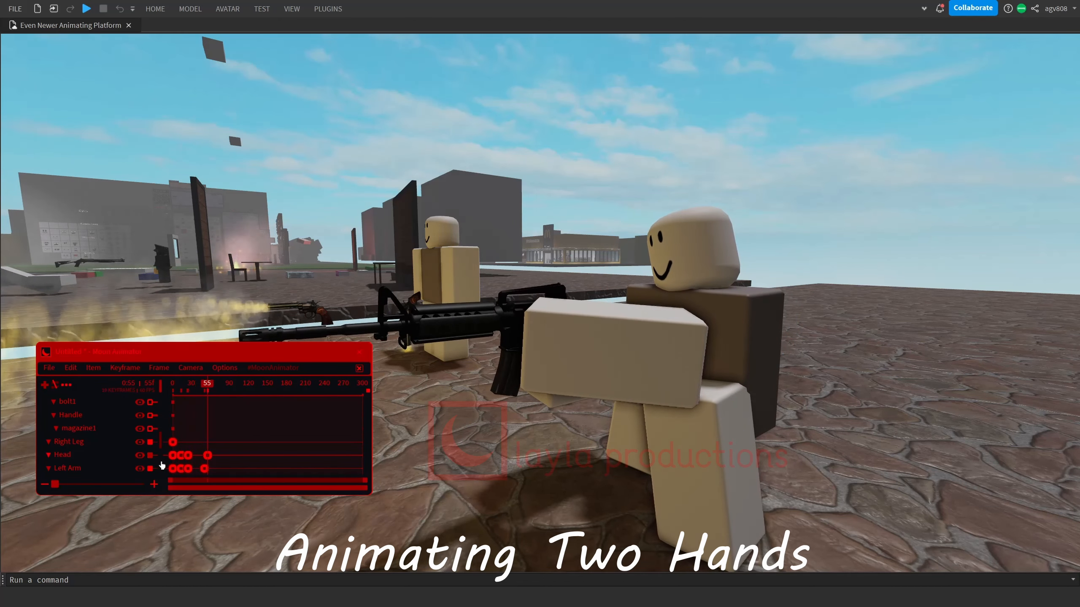
Step: Enlarge the timeline scale and replay the rifle animation, examining the timing of the final arm and head keyframes
drag(56, 485, 91, 485)
drag(199, 481, 188, 476)
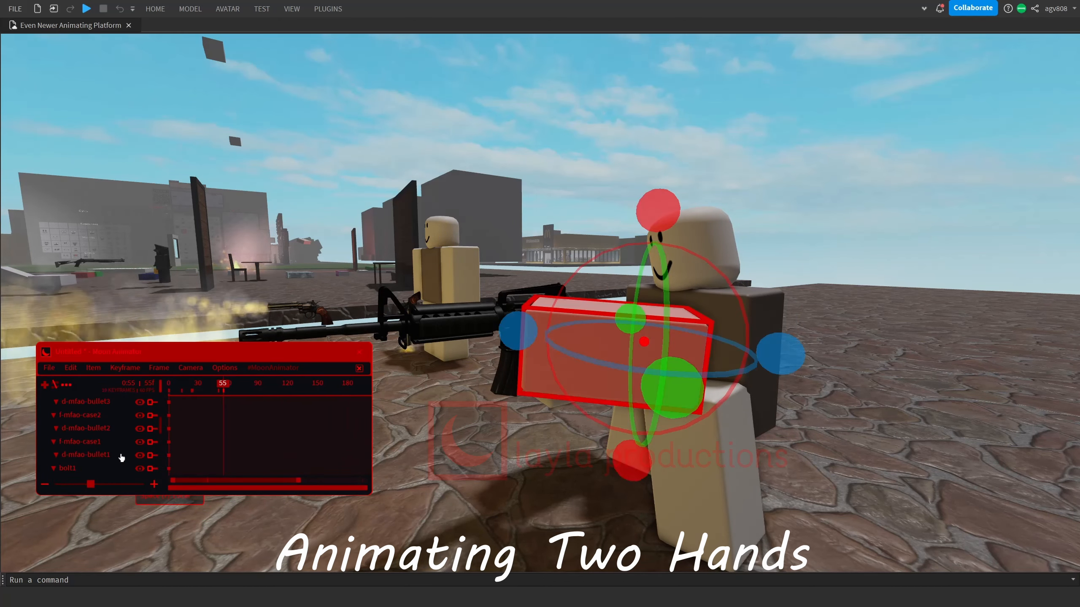
click(181, 392)
click(212, 424)
key(space)
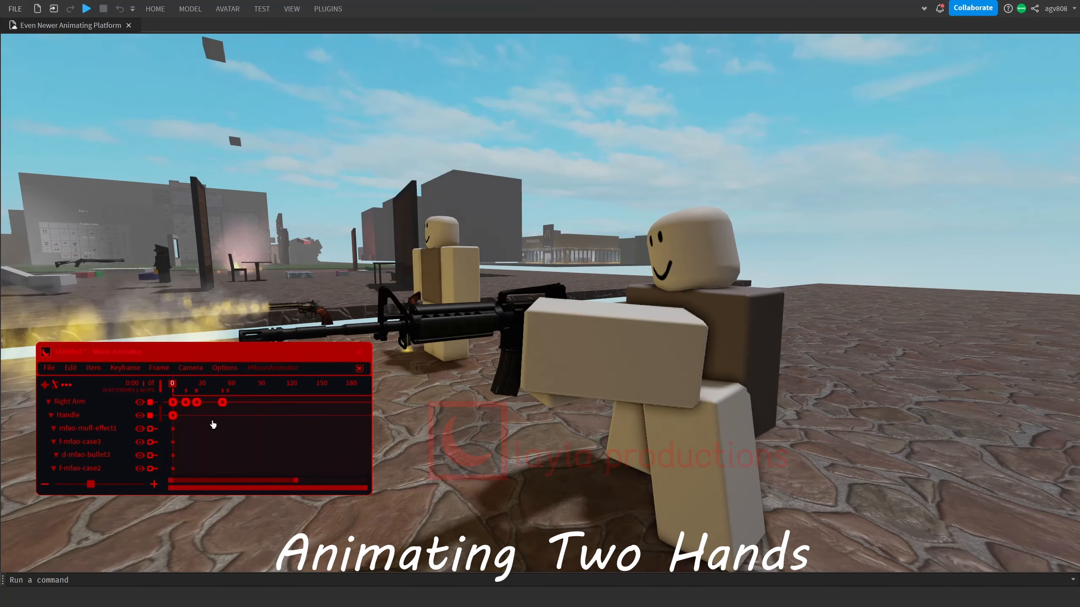
key(space)
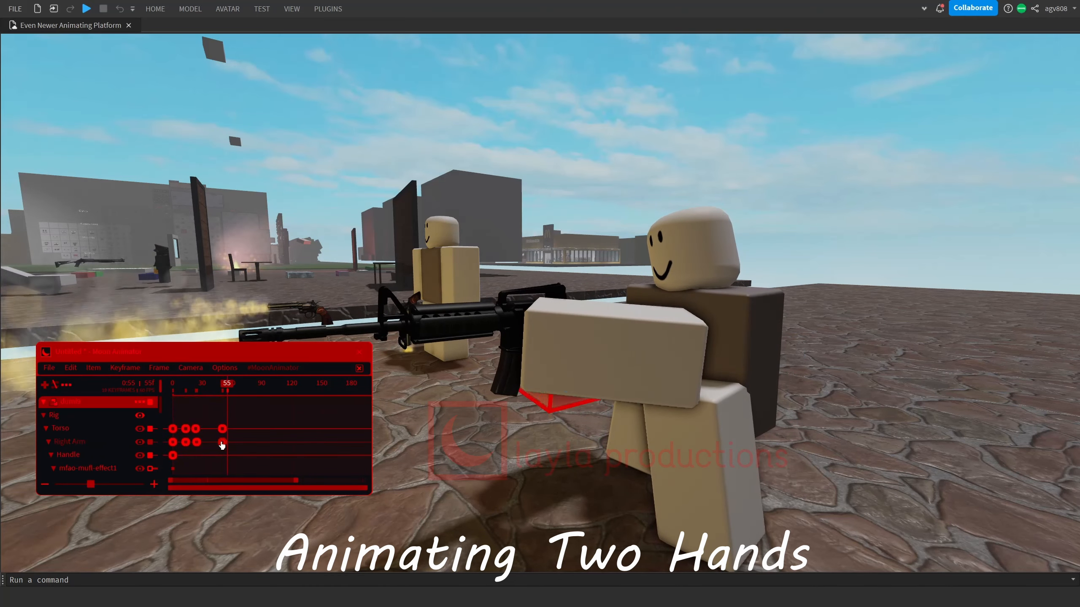
scroll(111, 449, down, 5)
click(222, 443)
click(209, 385)
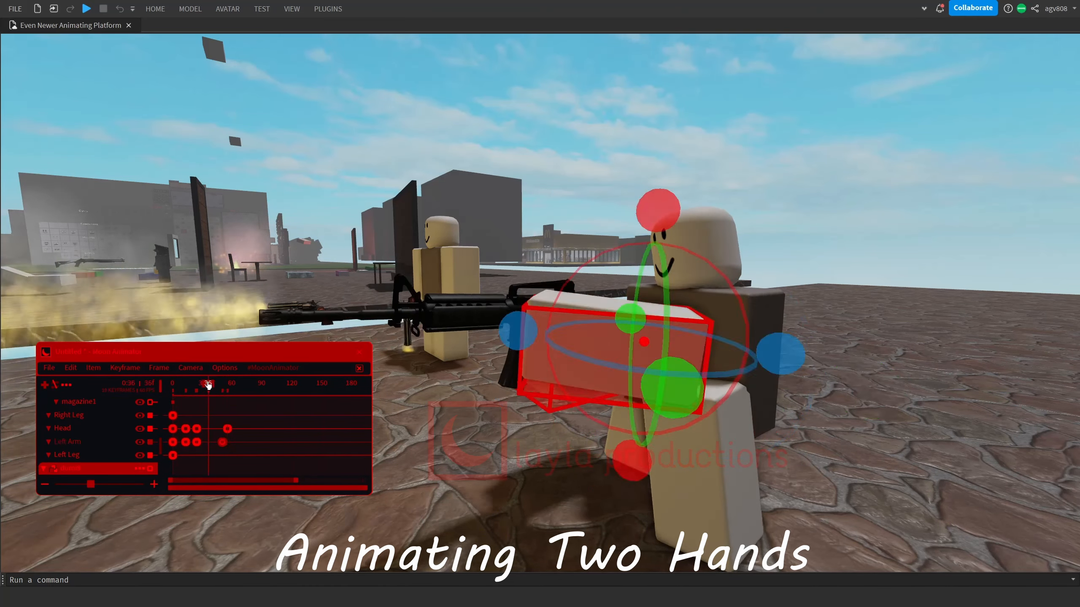
key(space)
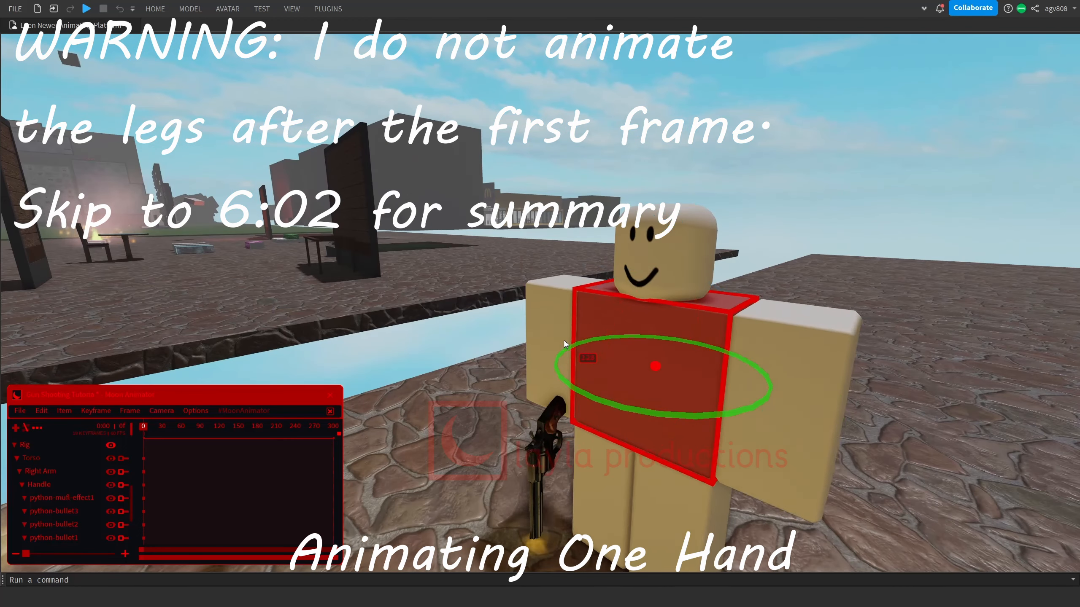
Step: Rotate the revolver dummy's right arm forward into an aiming pose and adjust the head at frame 0
click(549, 349)
drag(525, 281, 638, 306)
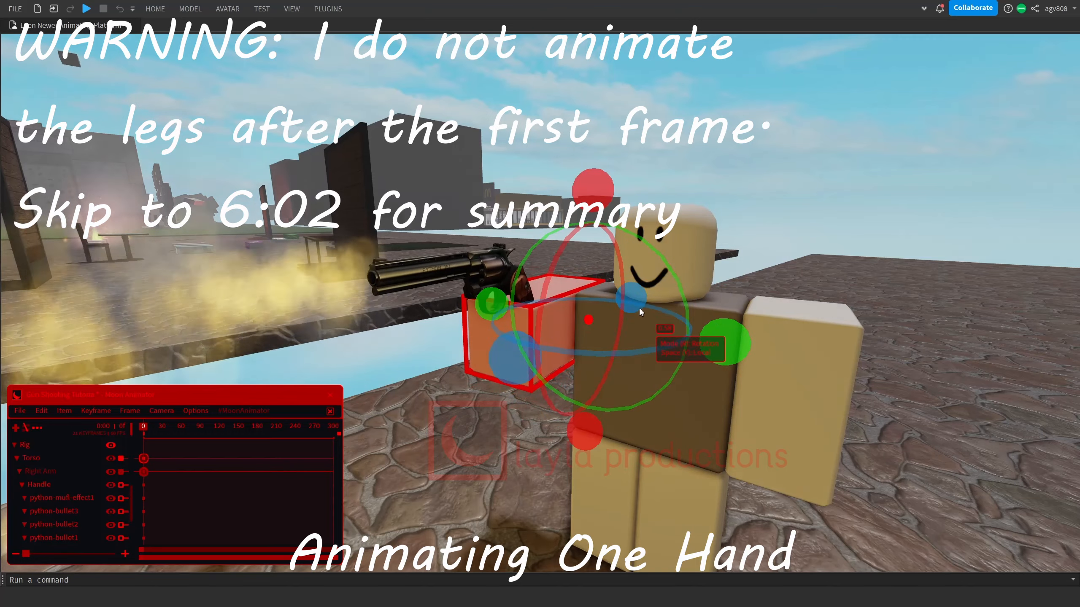
click(676, 264)
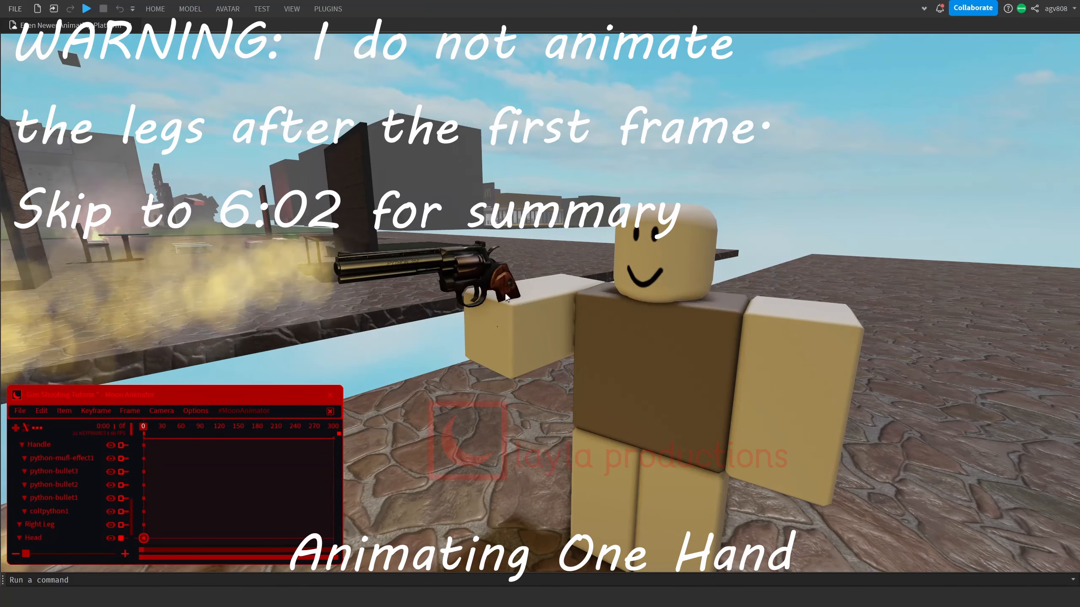
Step: Reposition the revolver's handle and its coltpython1 part so the grip sits in the right hand
click(498, 281)
scroll(496, 232, up, 5)
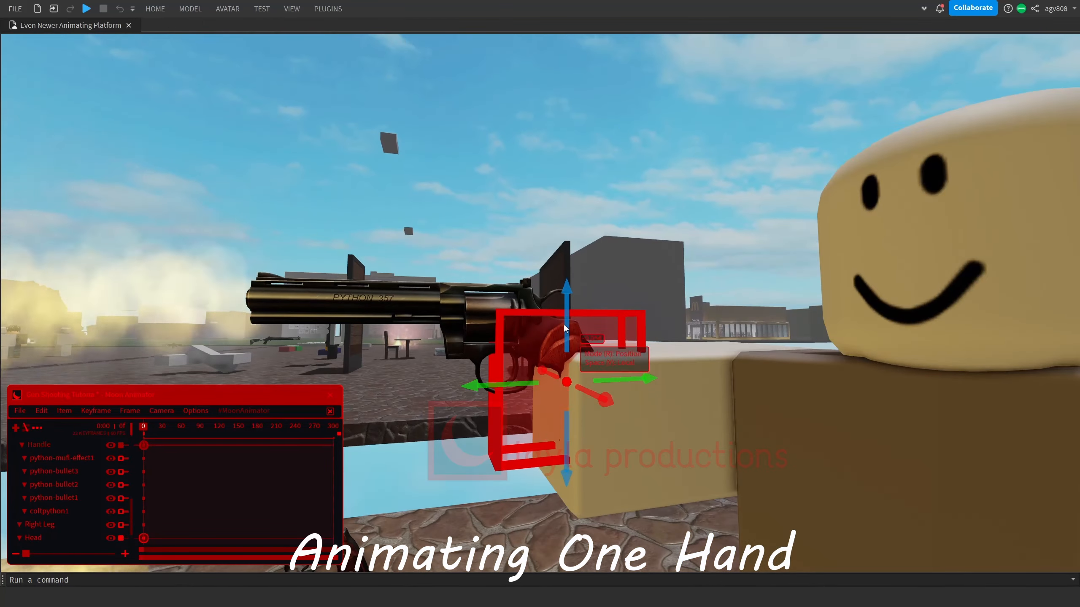
drag(553, 385, 539, 391)
click(539, 392)
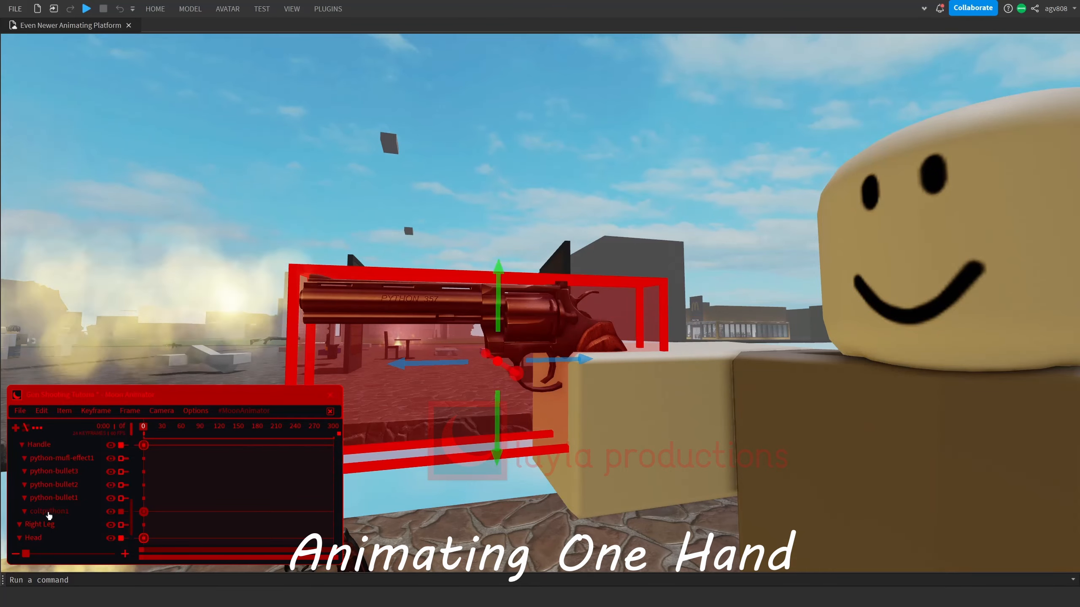
scroll(53, 476, up, 2)
click(53, 473)
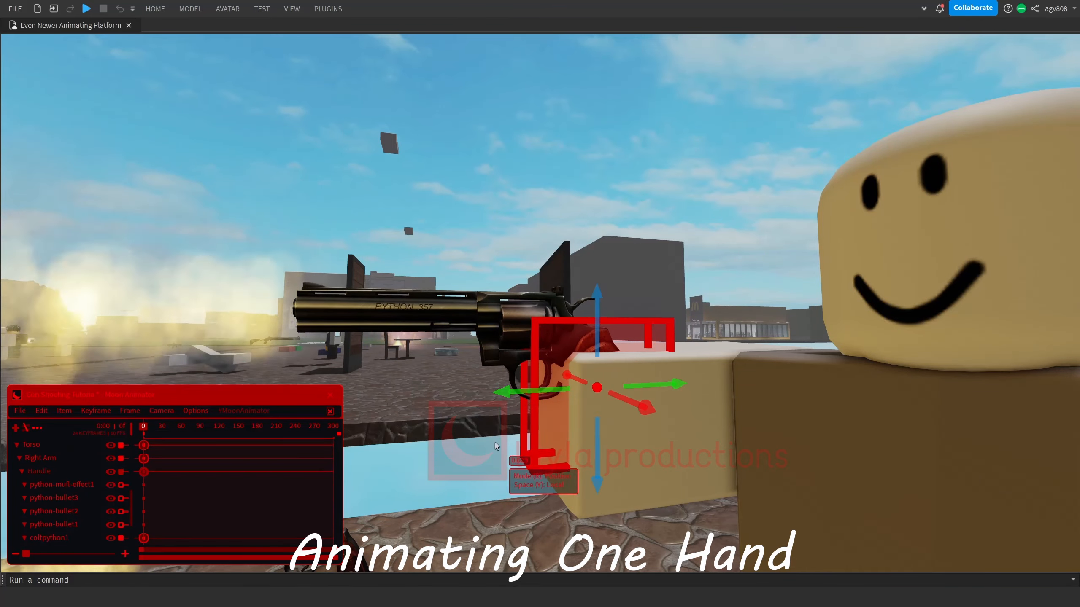
Step: Adjust the left arm's position and rotation beside the torso at frame 0
scroll(536, 399, down, 10)
click(599, 326)
key(r)
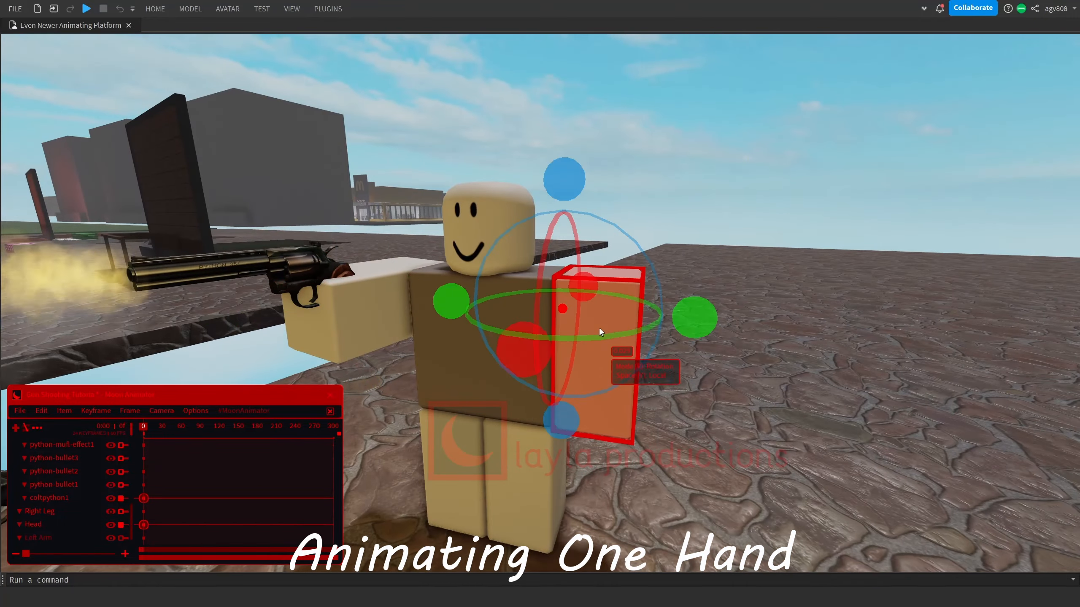
key(r)
scroll(638, 327, up, 3)
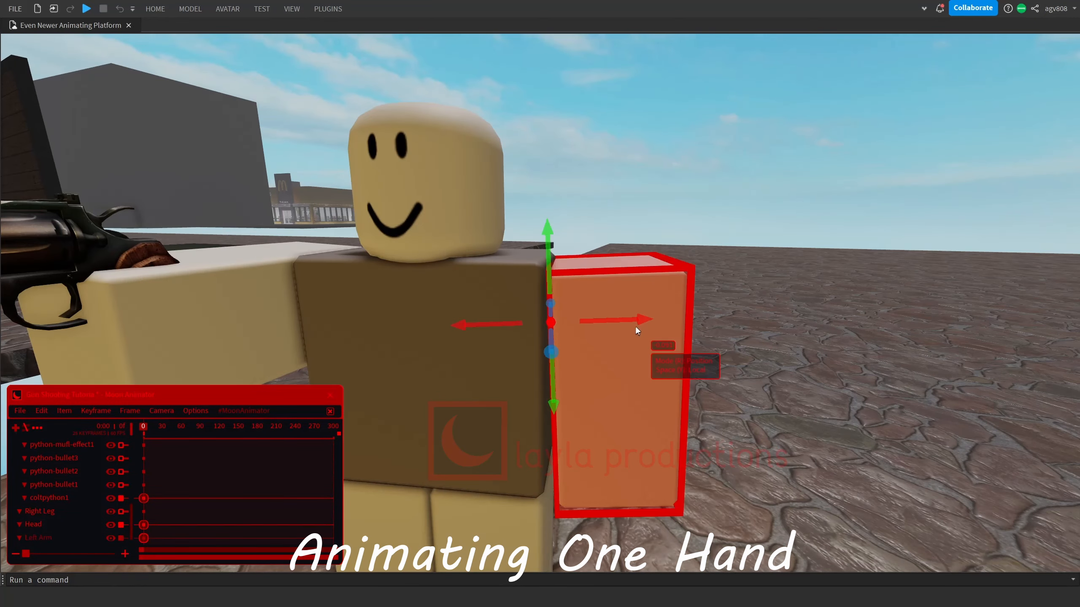
key(r)
right_drag(655, 313, 613, 333)
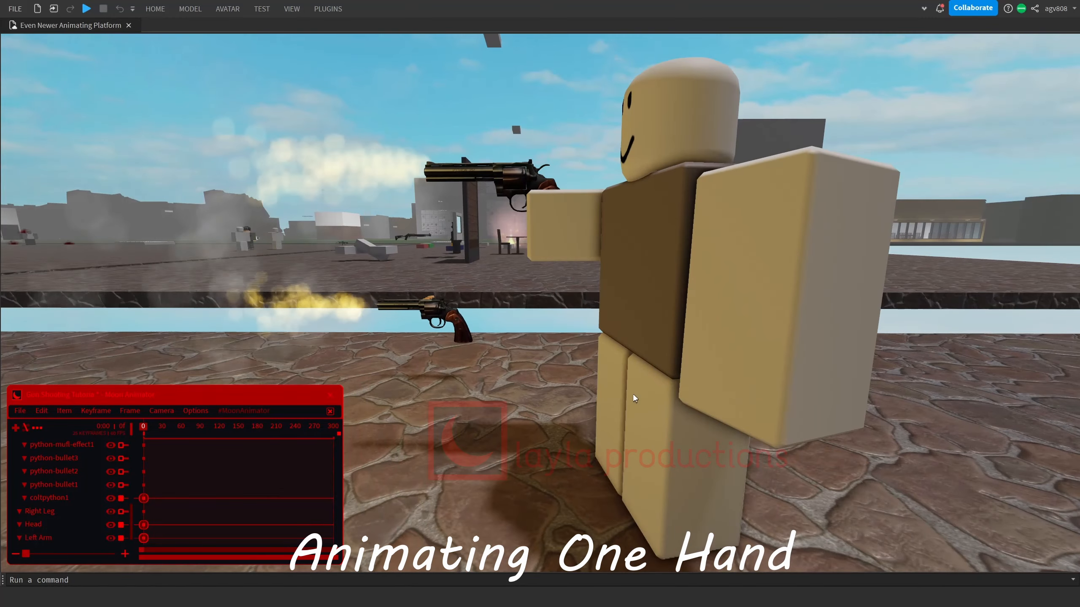
Step: Pose the dummy's legs into a standing stance at frame 0
click(616, 383)
key(r)
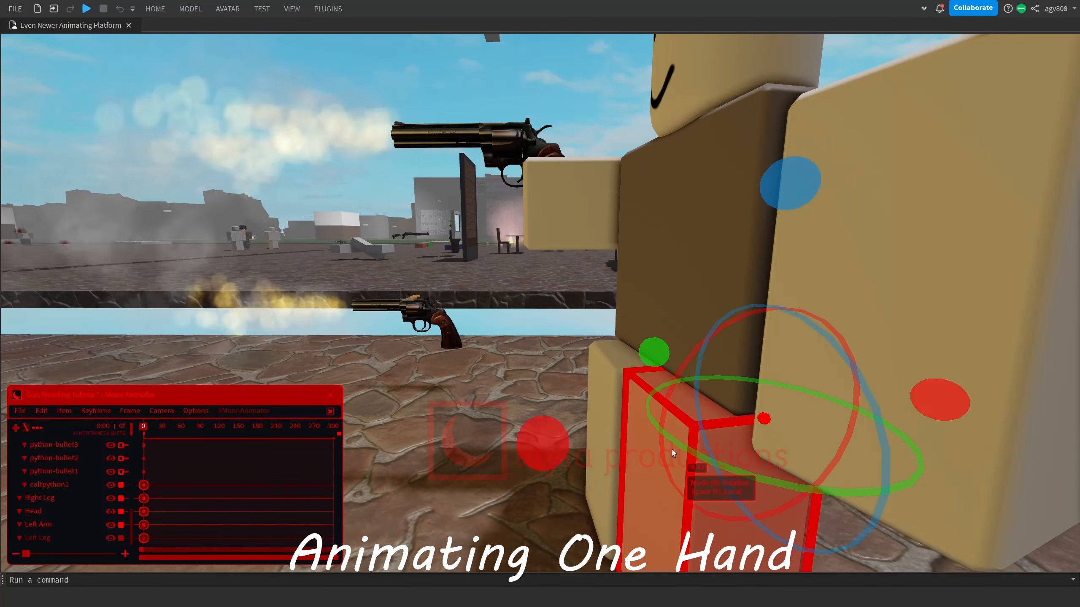
drag(671, 448, 681, 373)
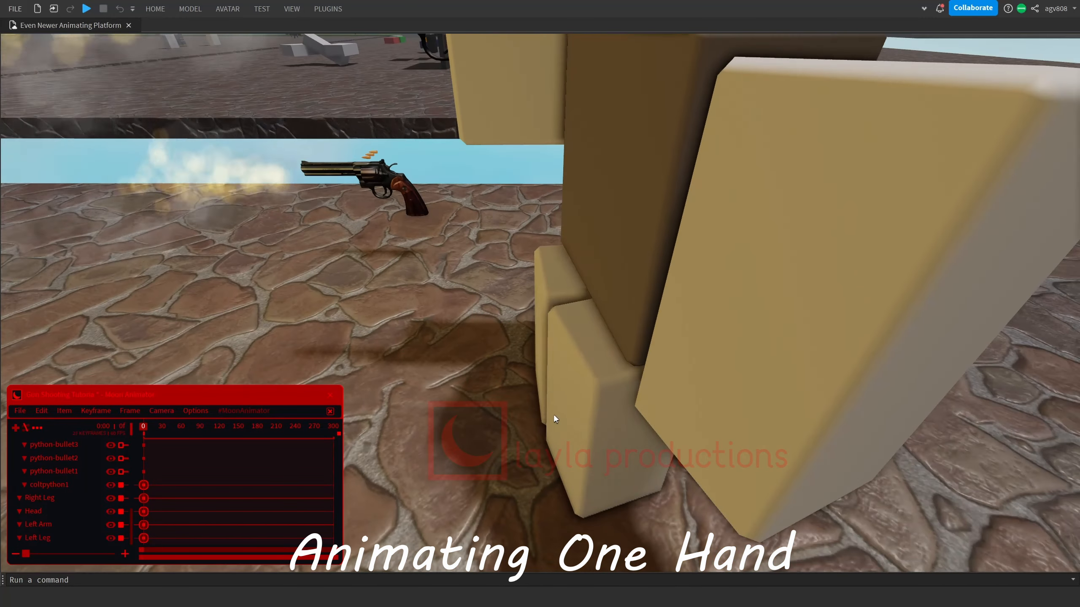
click(553, 419)
click(553, 295)
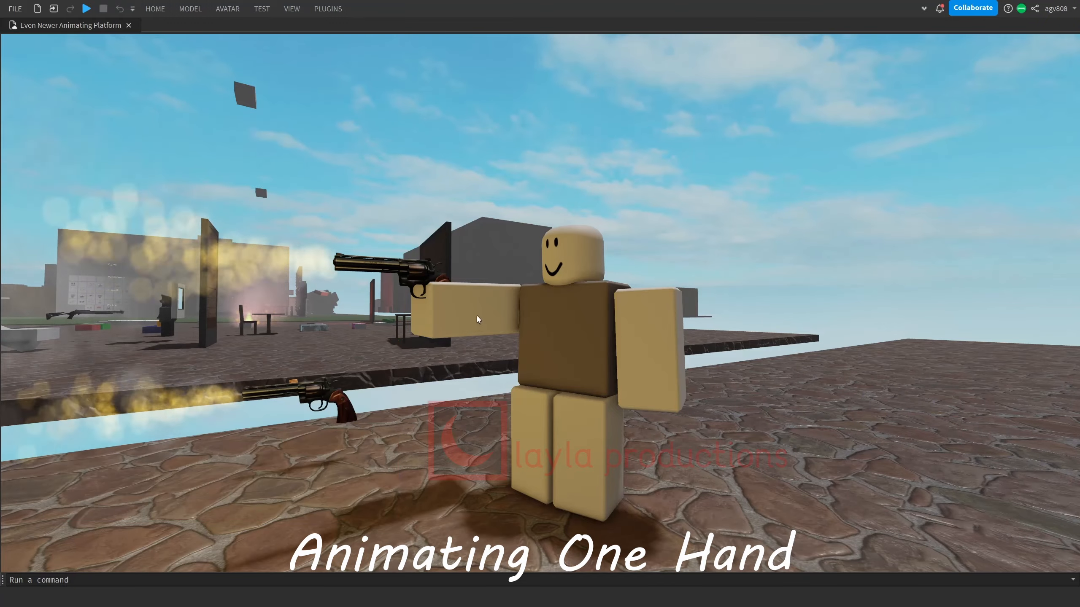
Step: Rotate the right arm holding the revolver for the second pose at frame 27
click(468, 311)
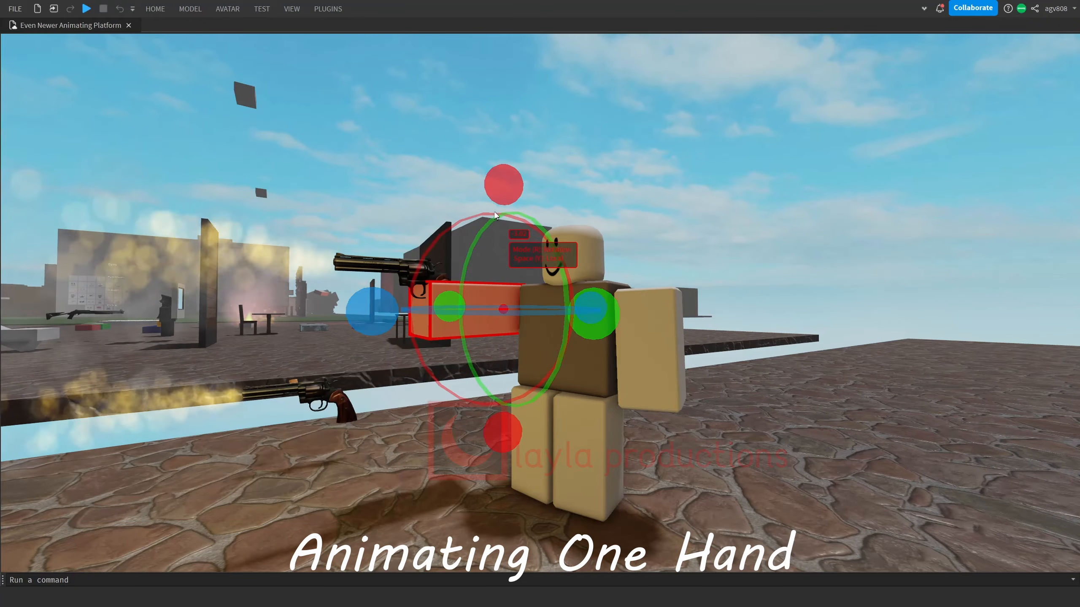
drag(501, 188, 496, 217)
key(r)
scroll(632, 263, up, 4)
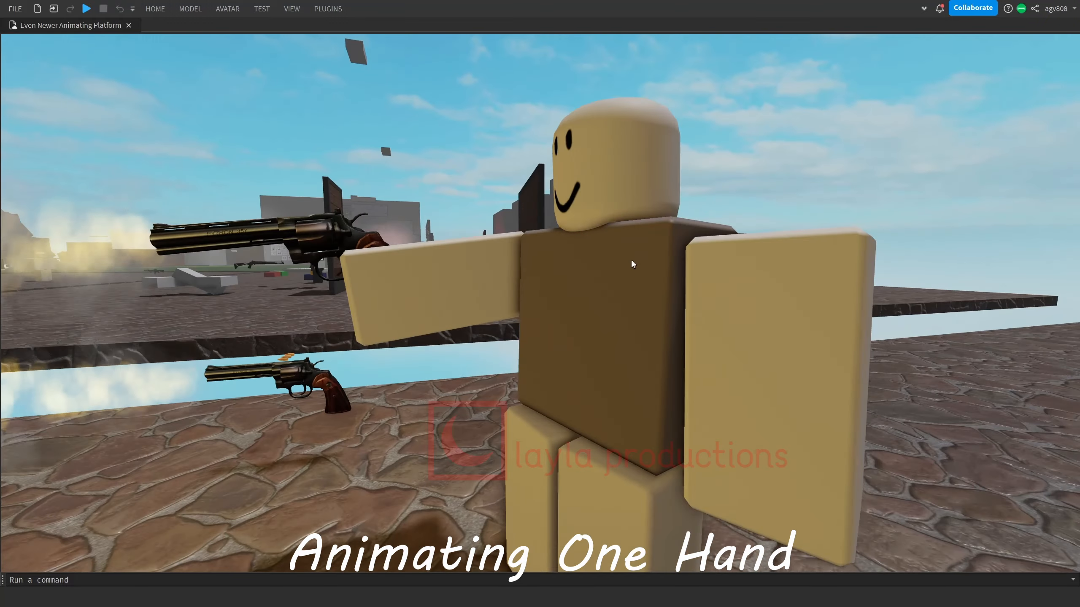
Step: Adjust the torso, left arm and head for the second pose at frame 27
right_drag(631, 263, 573, 284)
click(573, 285)
drag(696, 291, 687, 291)
drag(497, 274, 491, 279)
click(736, 270)
scroll(631, 304, down, 3)
click(574, 123)
click(458, 213)
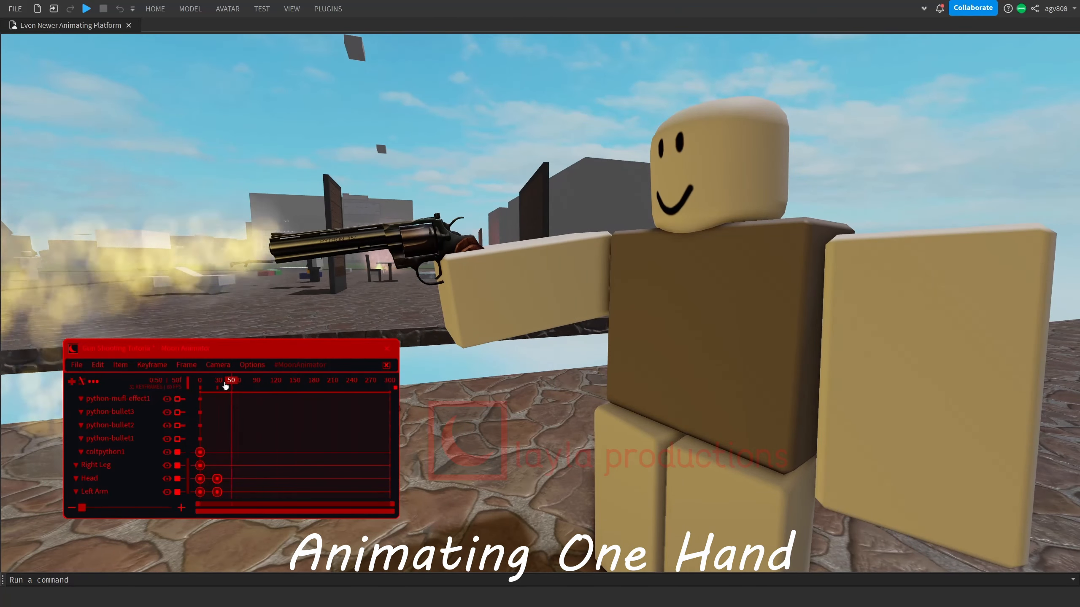
Step: Rotate the torso and the right arm for the third pose at about frame 52
click(660, 343)
drag(661, 343, 618, 318)
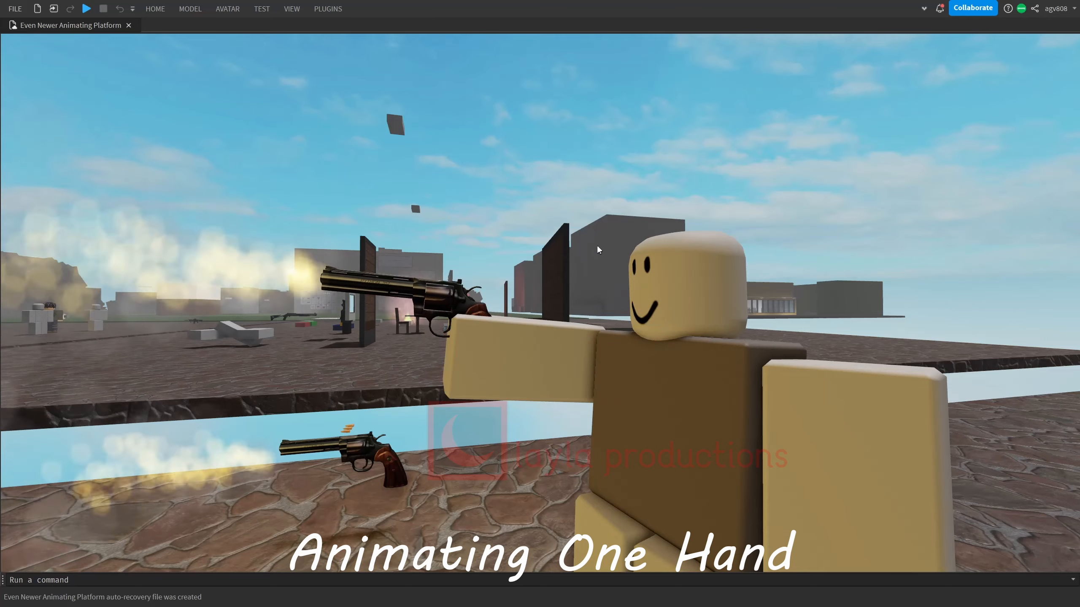
click(489, 353)
key(r)
drag(489, 211, 509, 222)
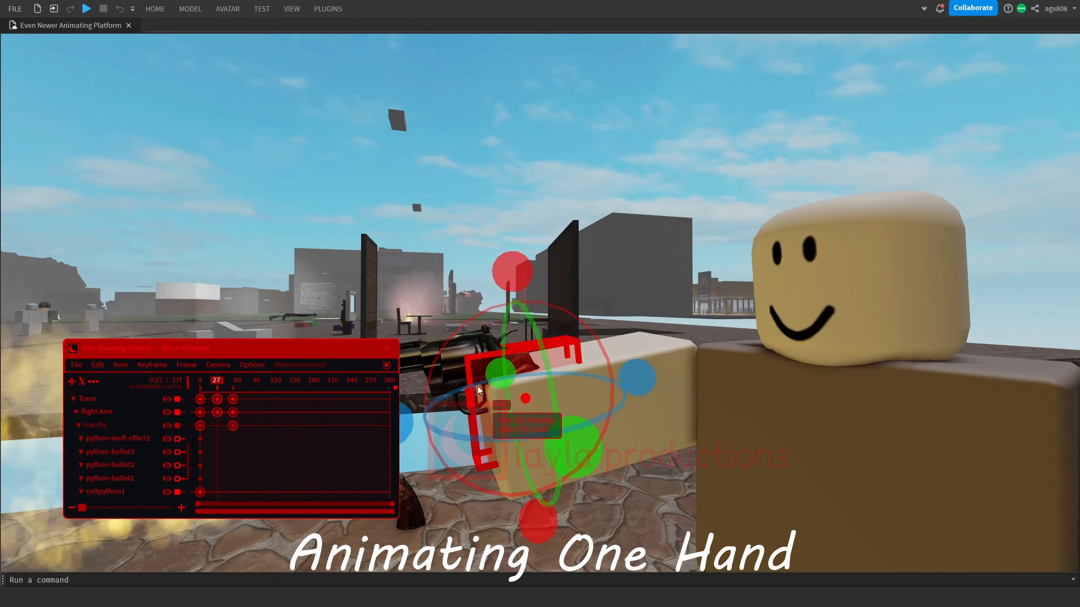
Step: Rotate the revolver's handle slightly at frame 27 to key its second pose
key(r)
key(r)
drag(426, 410, 426, 413)
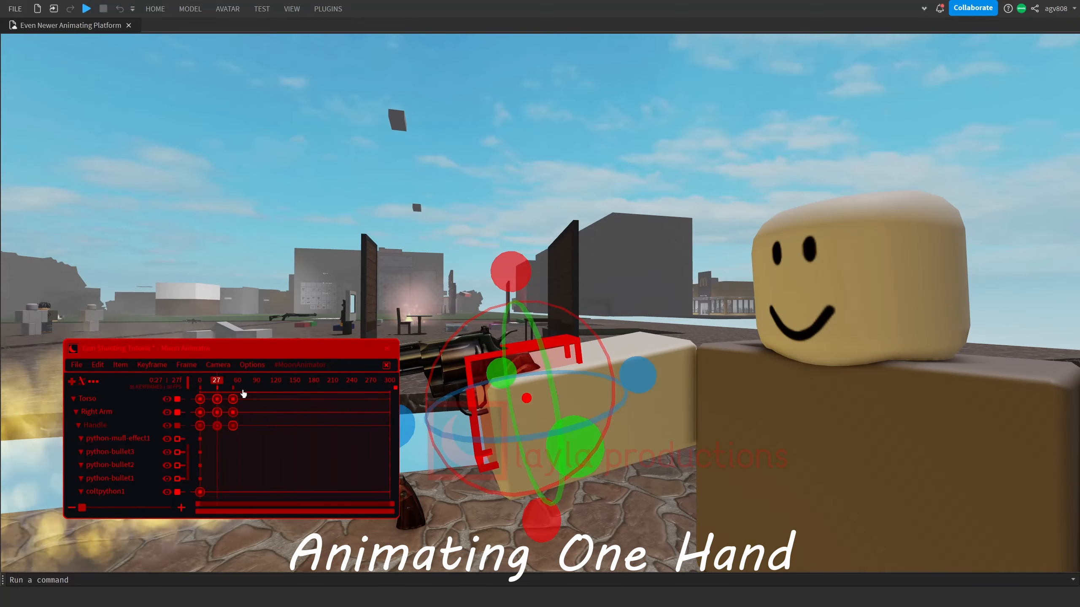
Step: Rotate the left arm for the third pose at frame 52 and preview the motion
click(244, 393)
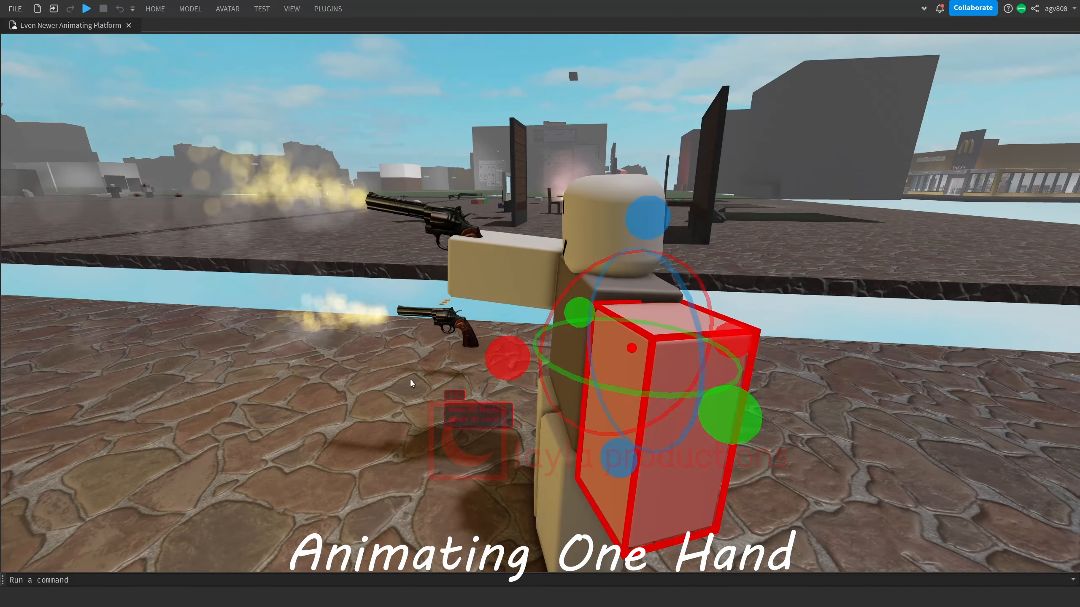
click(410, 401)
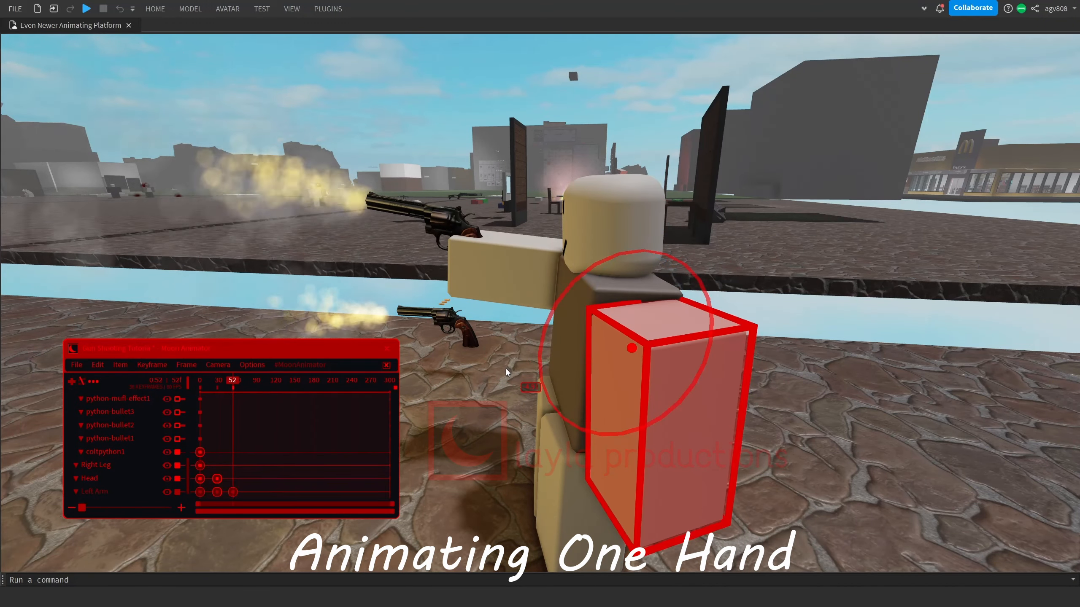
key(space)
click(279, 450)
mouse_move(234, 384)
mouse_down()
mouse_move(220, 385)
mouse_move(233, 386)
mouse_up()
click(604, 419)
drag(511, 377, 511, 382)
click(563, 374)
click(263, 393)
Step: Rotate the head for the third pose, align its keyframe to about frame 52 and replay the animation
drag(233, 384, 236, 411)
key(a)
right_drag(442, 363, 442, 363)
click(646, 269)
drag(538, 290, 539, 292)
mouse_move(236, 384)
mouse_down()
mouse_move(212, 383)
mouse_move(236, 383)
mouse_up()
drag(237, 485, 233, 487)
click(278, 468)
key(space)
key(space)
key(space)
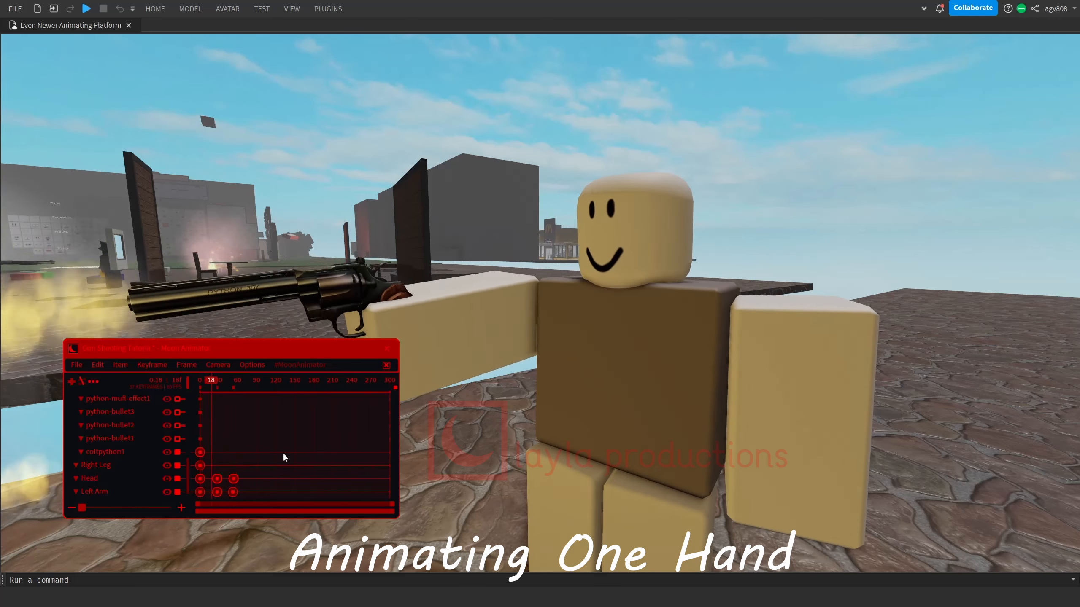
key(space)
Step: Copy the frame 0 keyframes of the left arm, head, handle, right arm and torso and paste them at frame 67
click(200, 492)
ctrl+click(200, 479)
scroll(197, 461, up, 4)
ctrl+click(199, 439)
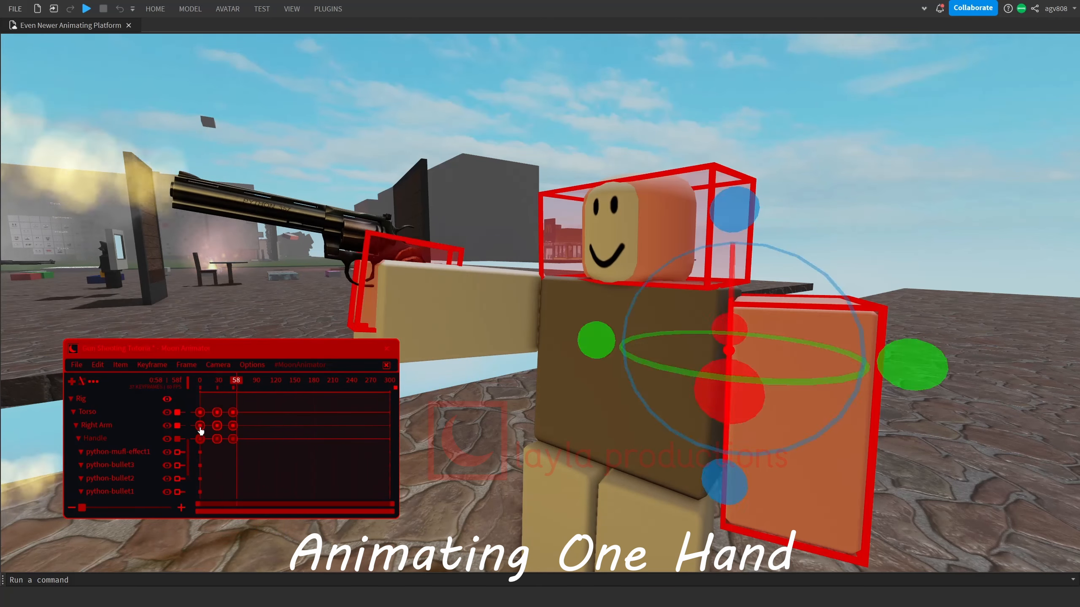
ctrl+click(200, 426)
ctrl+click(200, 412)
key(ctrl+c)
click(242, 384)
key(ctrl+v)
Step: Set the easing of the starting keyframes to Quad with the InOut direction
mouse_move(193, 401)
mouse_down()
mouse_move(212, 524)
mouse_move(208, 387)
mouse_up()
key(7)
click(276, 339)
click(262, 558)
key(7)
click(274, 351)
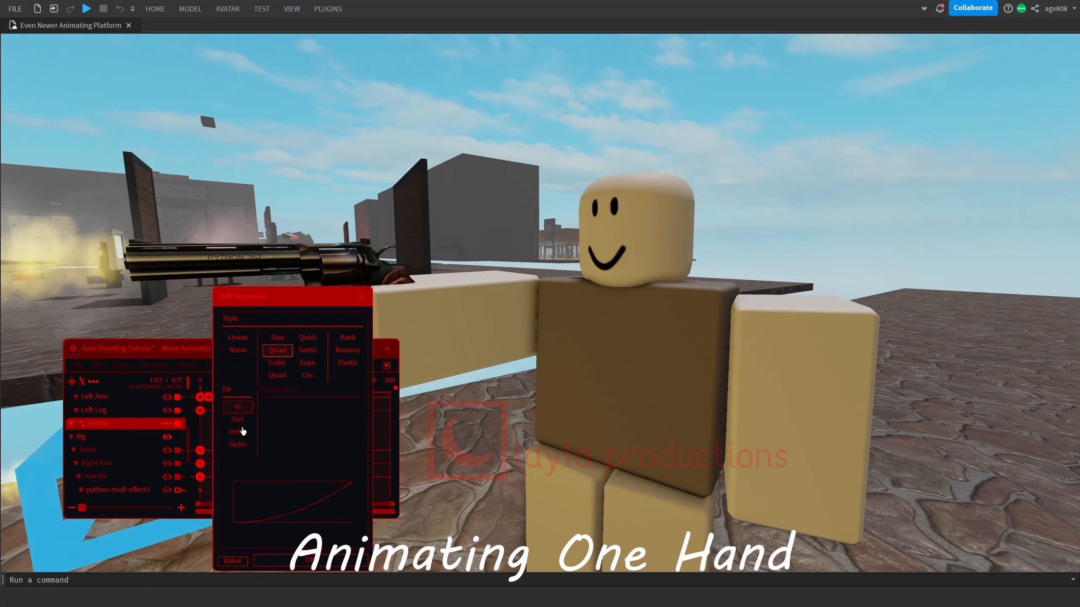
click(242, 432)
click(262, 558)
Step: Set the easing of the third set of keyframes, at about frame 52, to Quad with the InOut direction
drag(226, 489, 240, 389)
key(7)
click(306, 352)
click(276, 431)
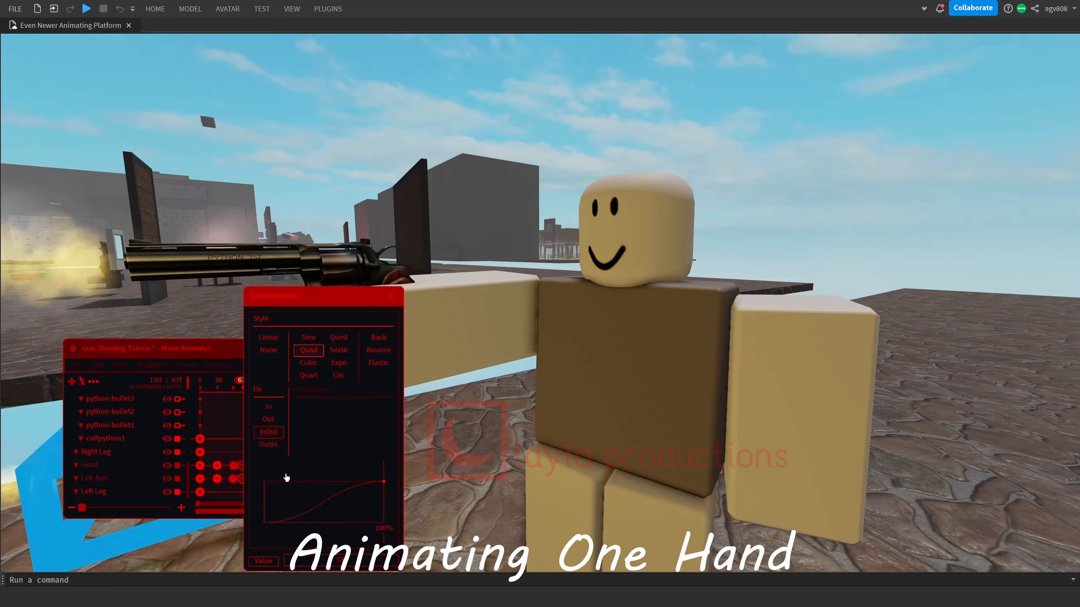
click(291, 560)
Step: Move the second and third sets of keyframes earlier, to about frames 12 and 25, and replay the animation
drag(238, 498, 216, 389)
drag(217, 431, 215, 484)
click(233, 411)
click(419, 360)
key(space)
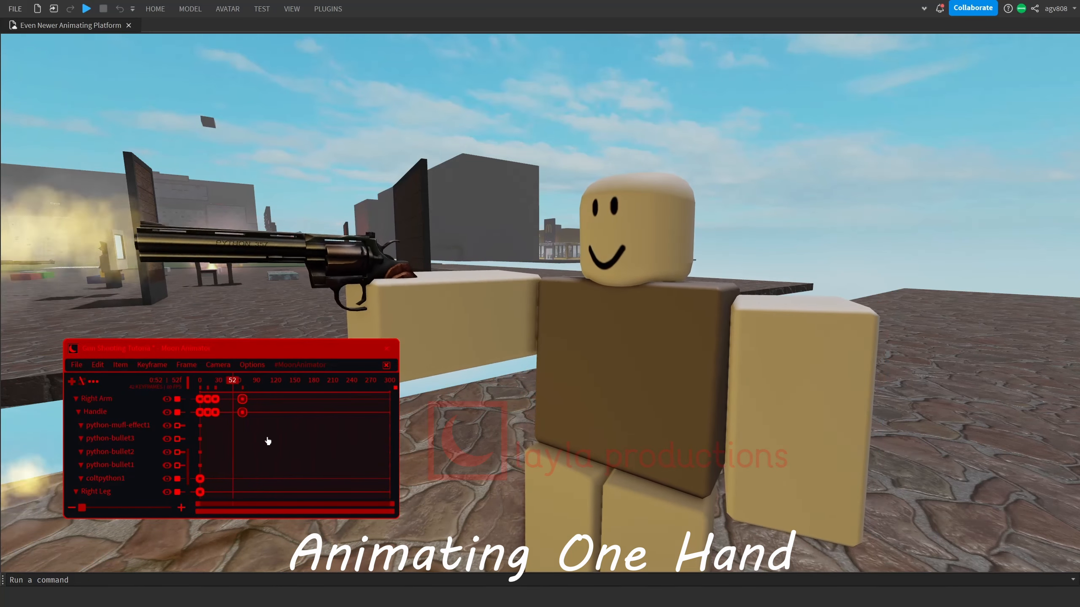
Step: Move the second and third keyframes of the right arm and handle to about frames 16 and 28
scroll(238, 451, up, 2)
drag(82, 507, 123, 509)
click(177, 427)
click(174, 440)
scroll(213, 444, down, 3)
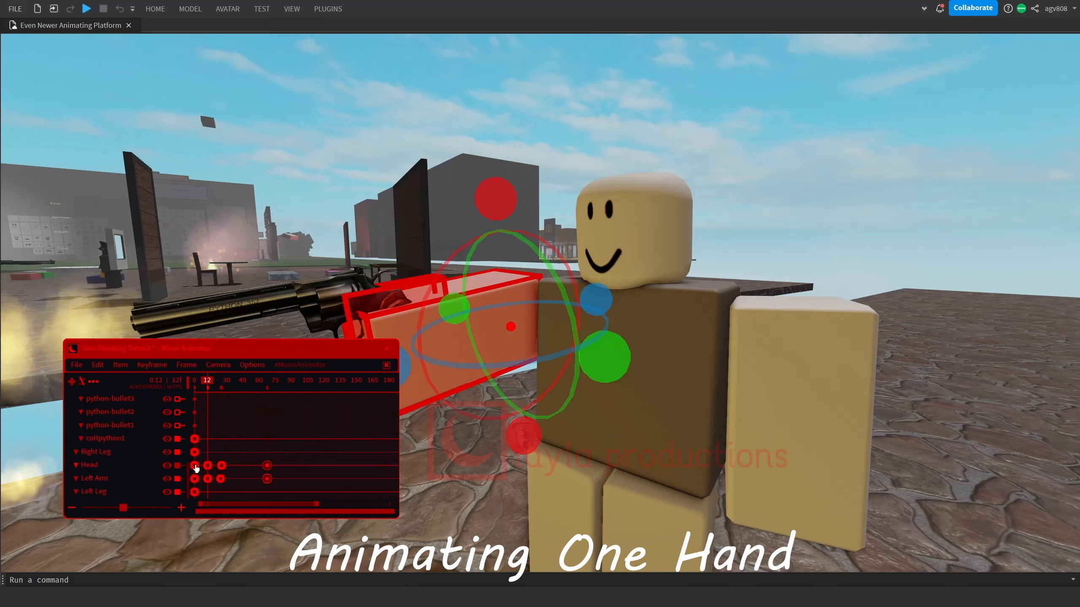
Step: Move the head's second and third keyframes to about frames 17 and 30 and its last keyframe to frame 70
drag(201, 461, 229, 471)
key(space)
drag(226, 469, 229, 471)
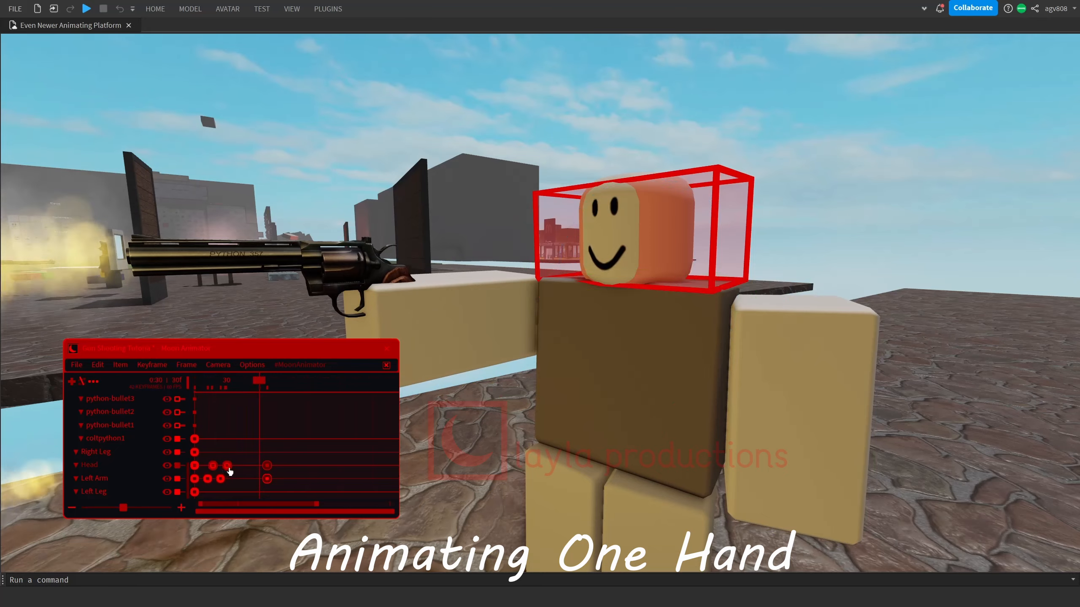
drag(202, 383, 272, 455)
drag(273, 467, 278, 470)
Step: Move the right arm's last keyframe to about frame 70, replay the animation and select the left arm's last keyframe
scroll(151, 448, up, 3)
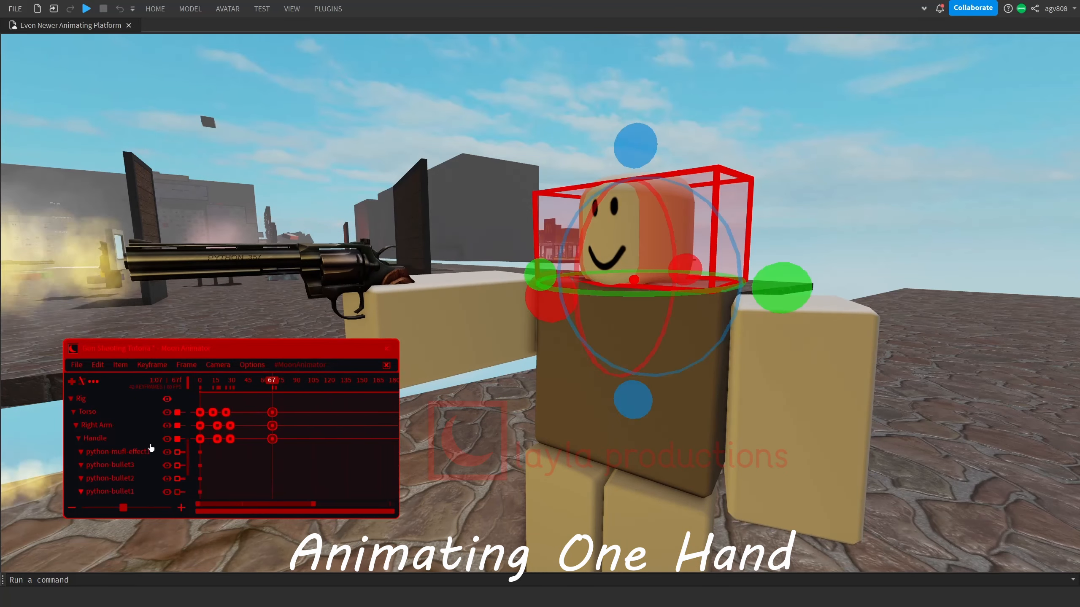
drag(272, 427, 275, 431)
key(space)
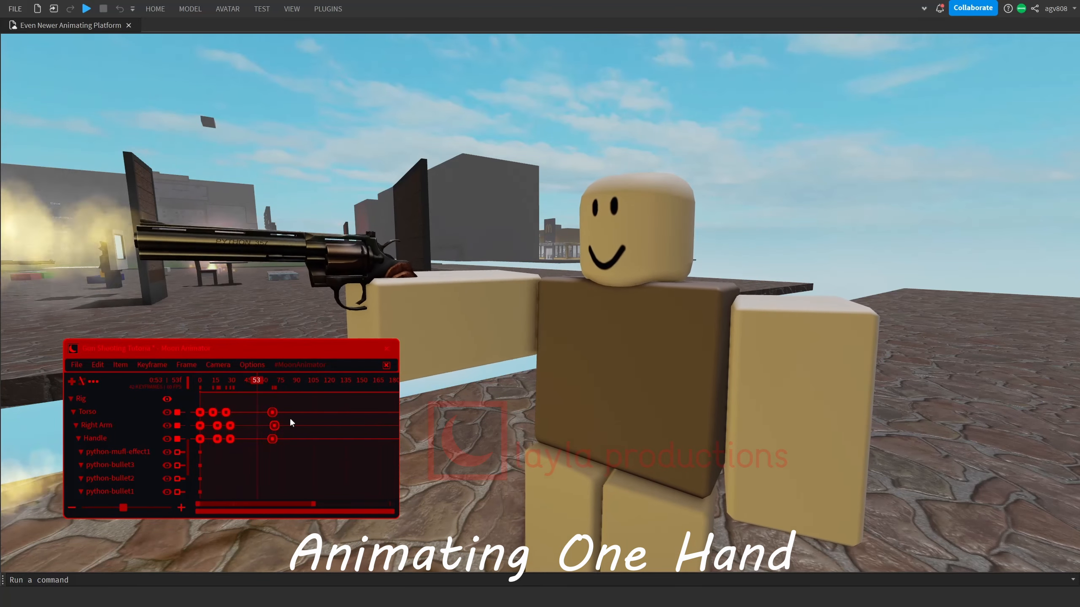
scroll(255, 468, down, 3)
click(254, 480)
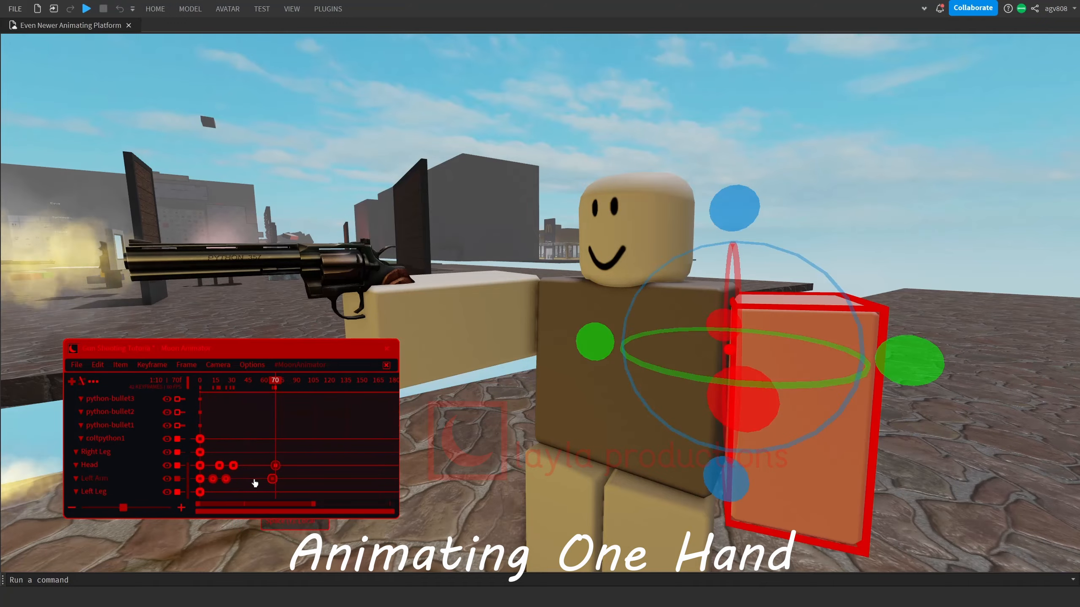
click(272, 479)
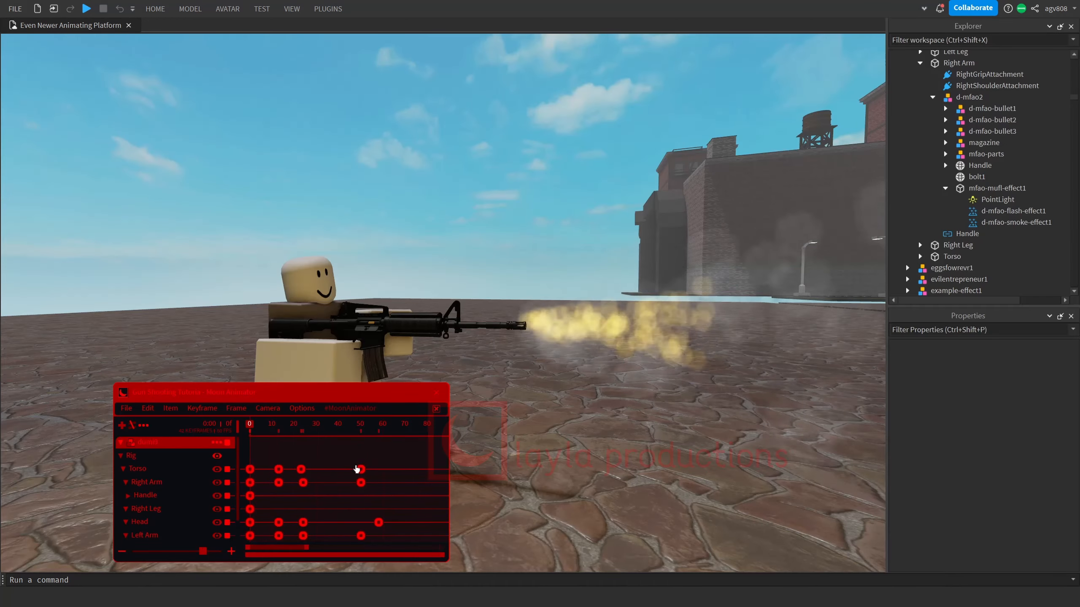
Step: Add the rifle muzzle's PointLight, d-mfao-flash-effect1 and d-mfao-smoke-effect1 to the animation as new items
click(1011, 211)
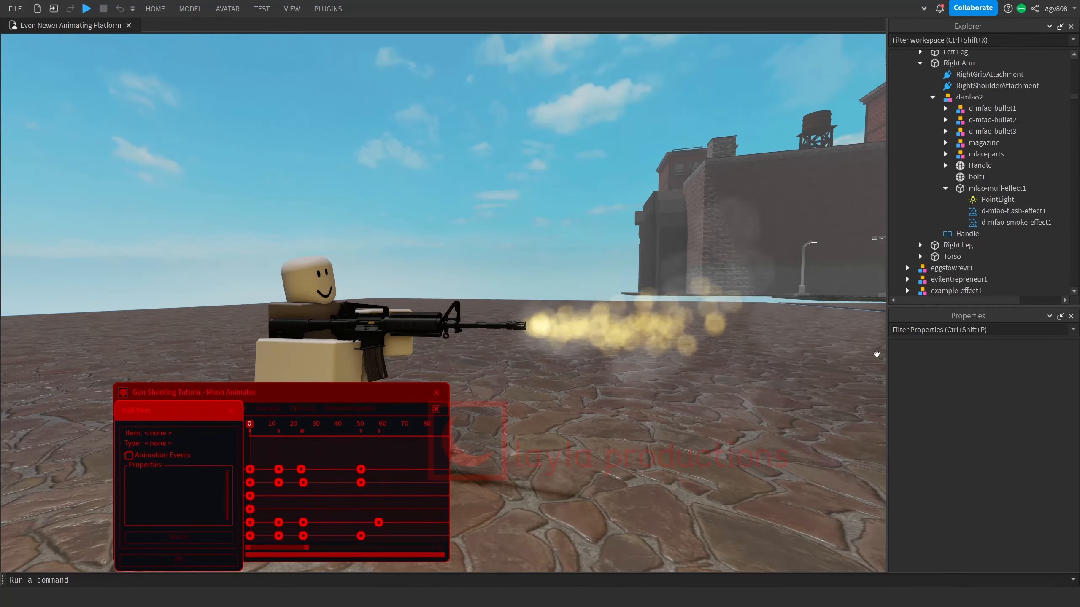
click(997, 200)
shift+click(1016, 223)
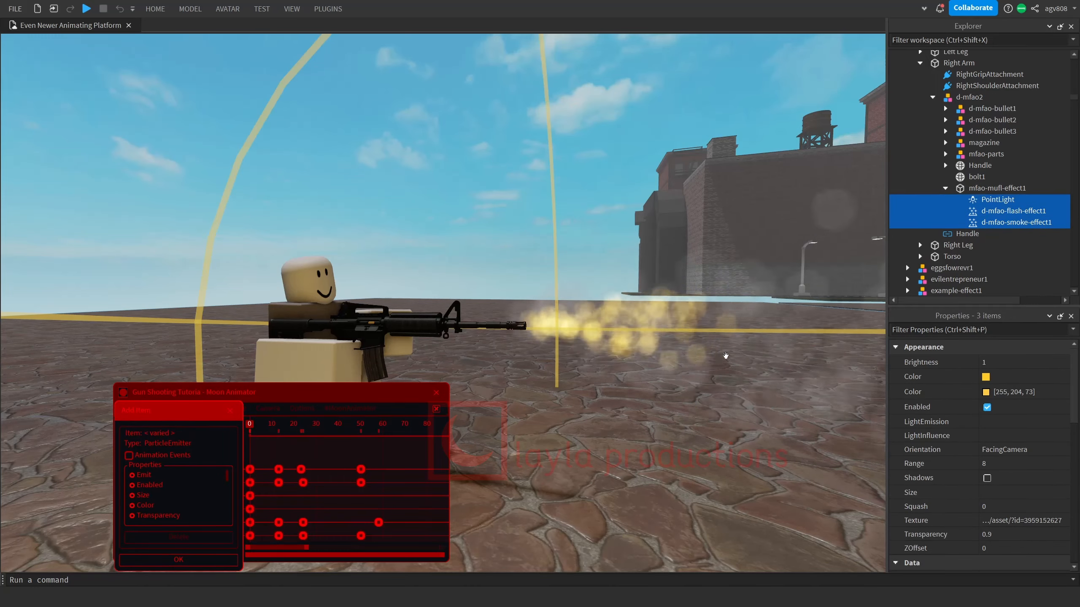
click(182, 559)
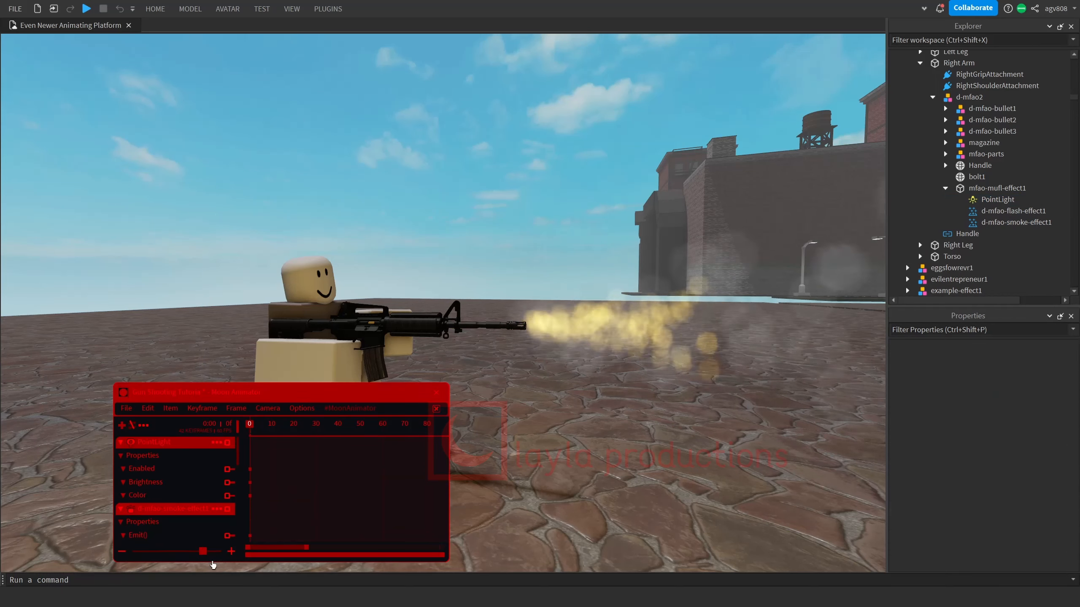
Step: Keyframe the flash effect's Enabled property at frames 0 and 14, switching it on at frame 14
scroll(206, 457, down, 5)
click(183, 492)
key(equal)
double_click(277, 490)
click(289, 498)
click(341, 560)
scroll(229, 504, up, 3)
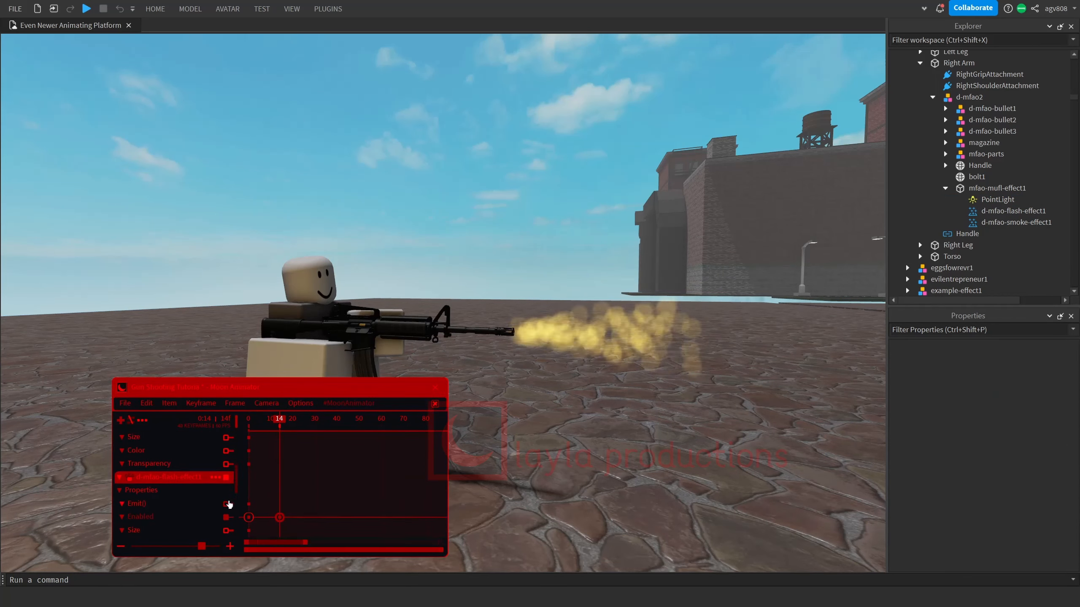
Step: Keyframe the Enabled property of the smoke effect and PointLight at frames 0 and 14, switching it on at frame 14
click(213, 477)
click(340, 560)
scroll(290, 490, up, 3)
ctrl+scroll(290, 489, up, 1)
double_click(277, 438)
click(287, 475)
click(338, 536)
Step: Copy the flash effect's Enabled keyframe from frame 0, paste it at about frame 18 and replay the animation from the start
click(283, 419)
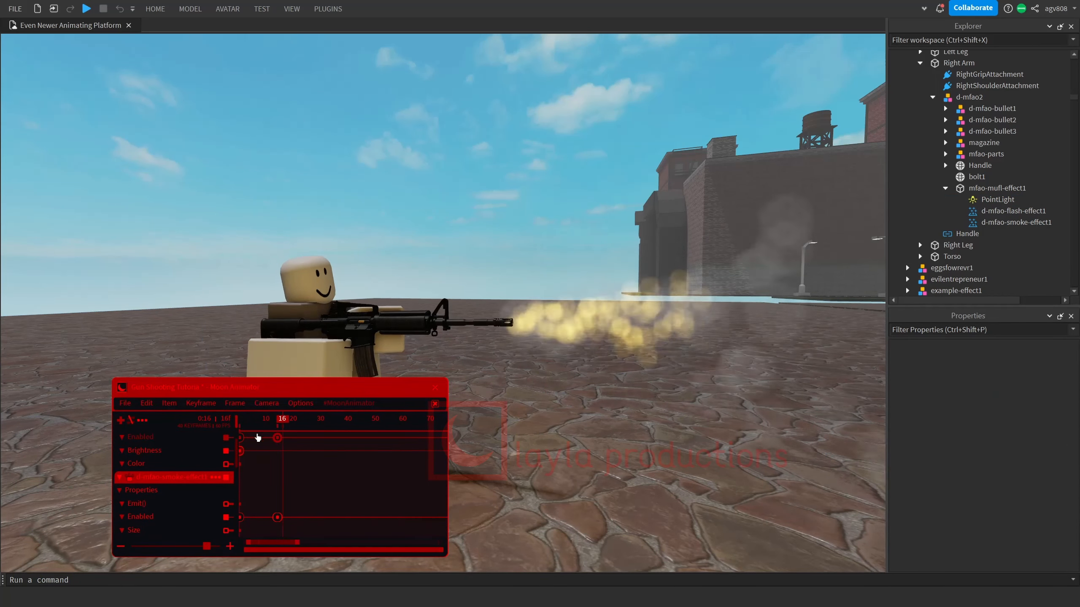
drag(261, 540, 254, 541)
scroll(222, 518, up, 4)
click(249, 491)
key(ctrl+c)
click(298, 419)
key(ctrl+v)
click(249, 420)
key(space)
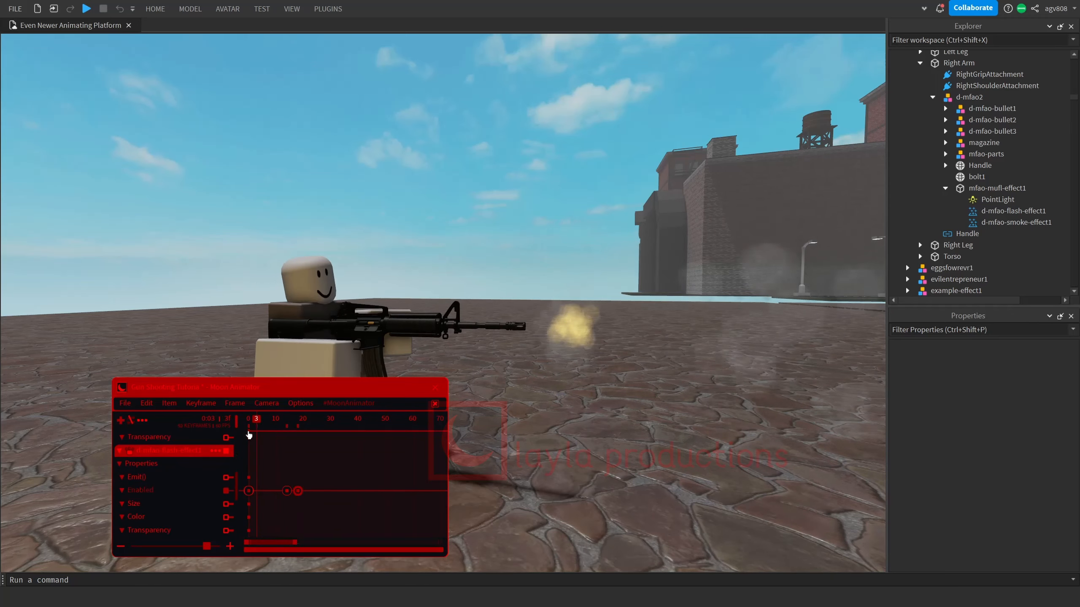